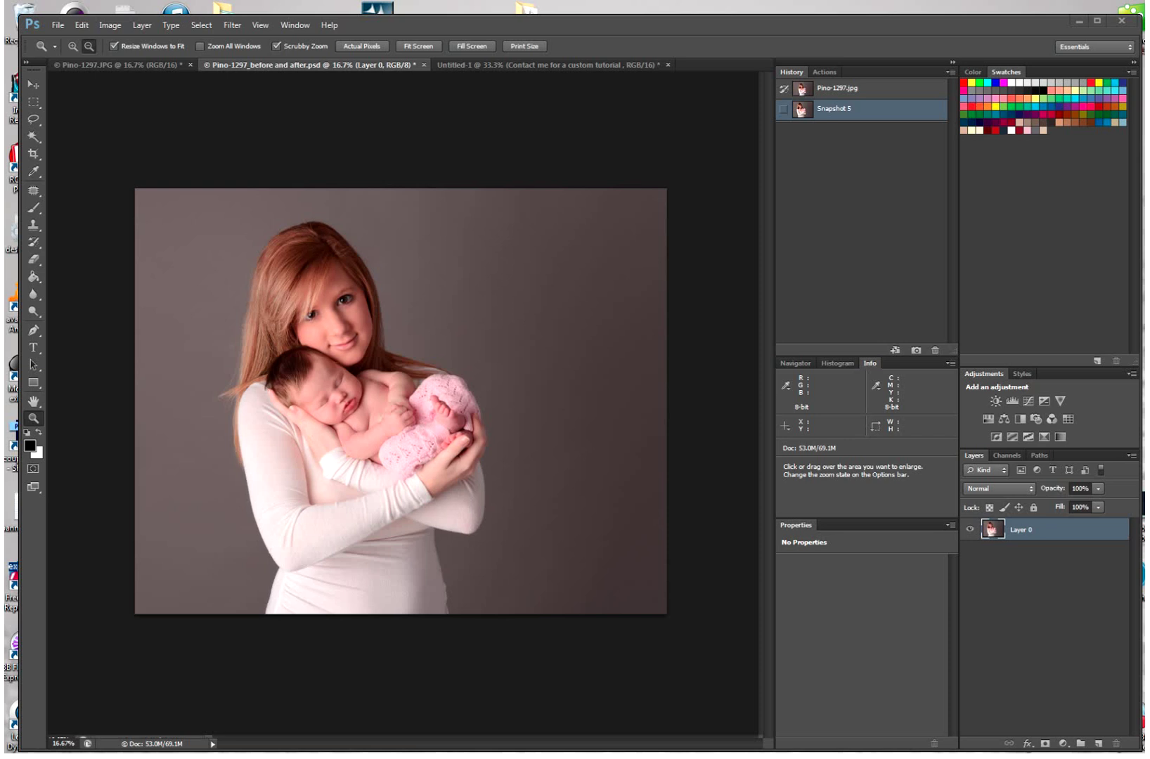
On Pino-1297.JPG, add a Levels adjustment layer with the white input point at 250
left_click(116, 64)
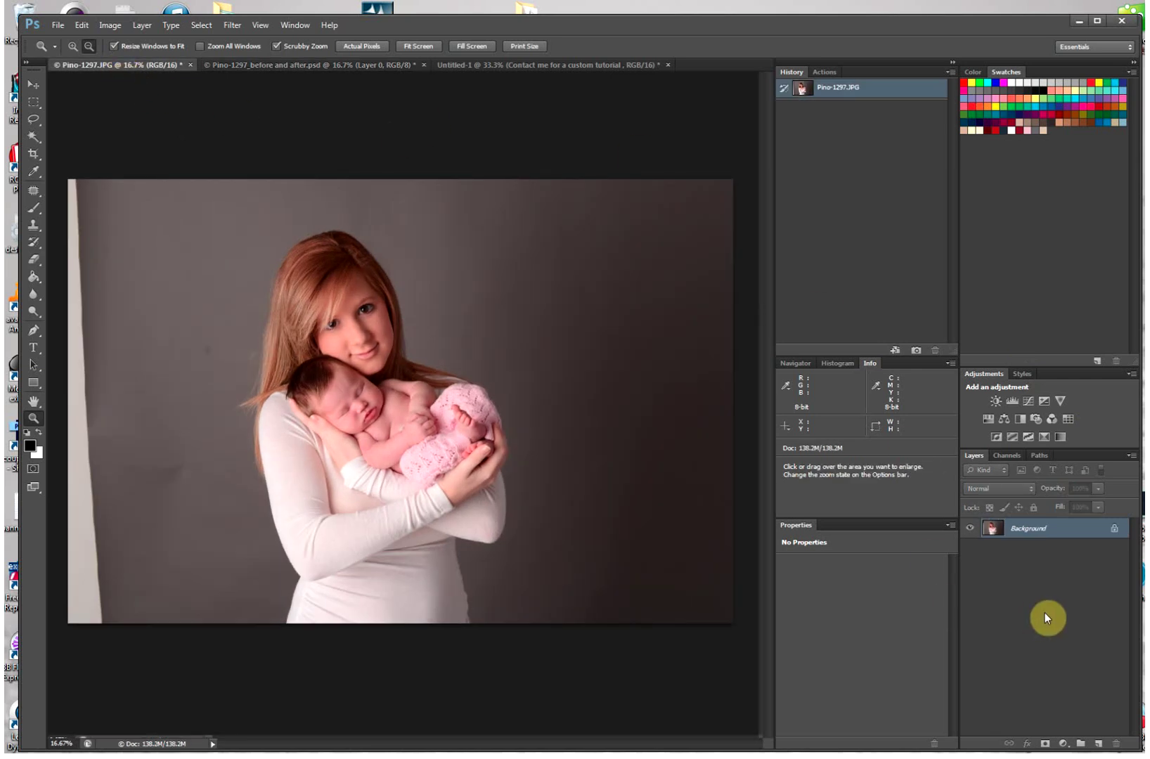
left_click(1011, 399)
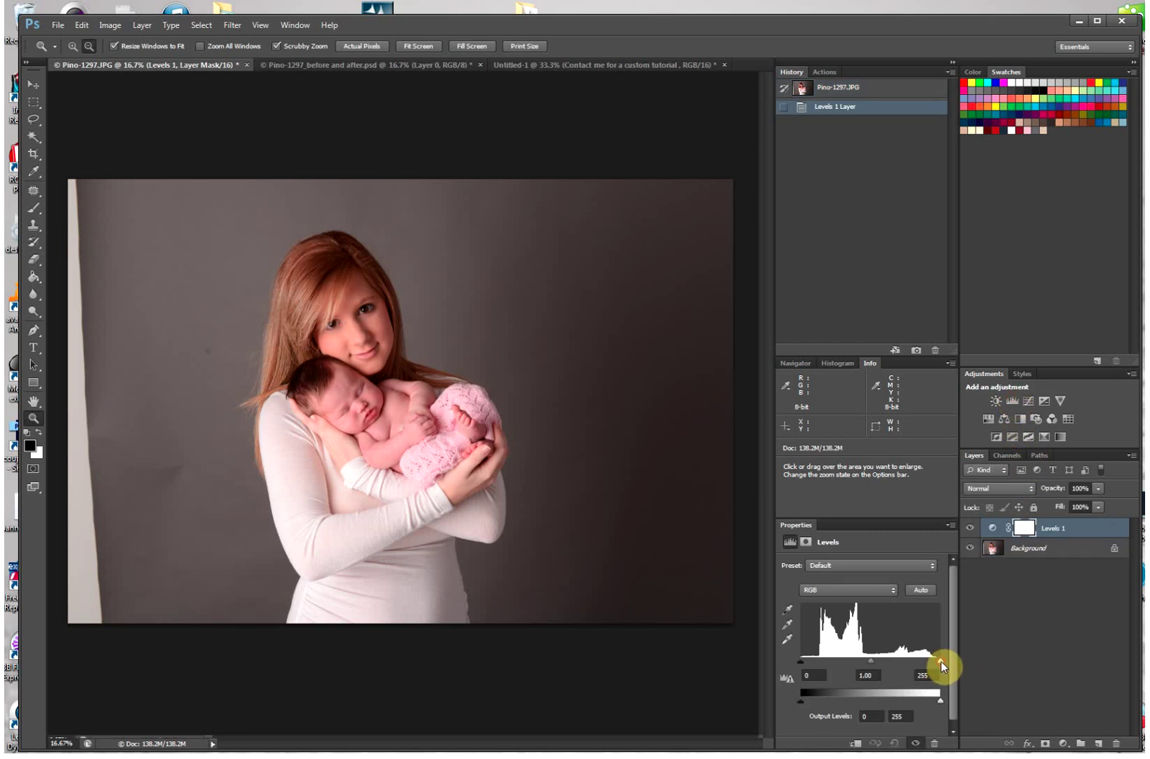
left_click_drag(940, 661, 938, 661)
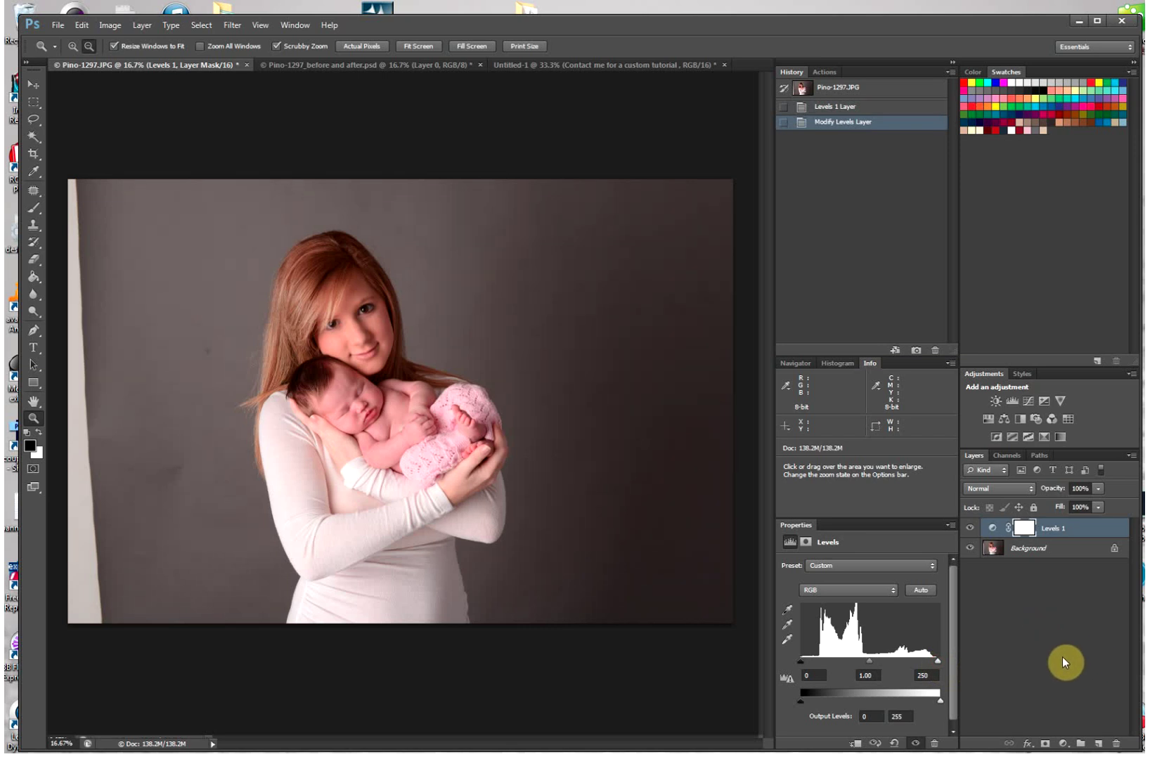
key("alt")
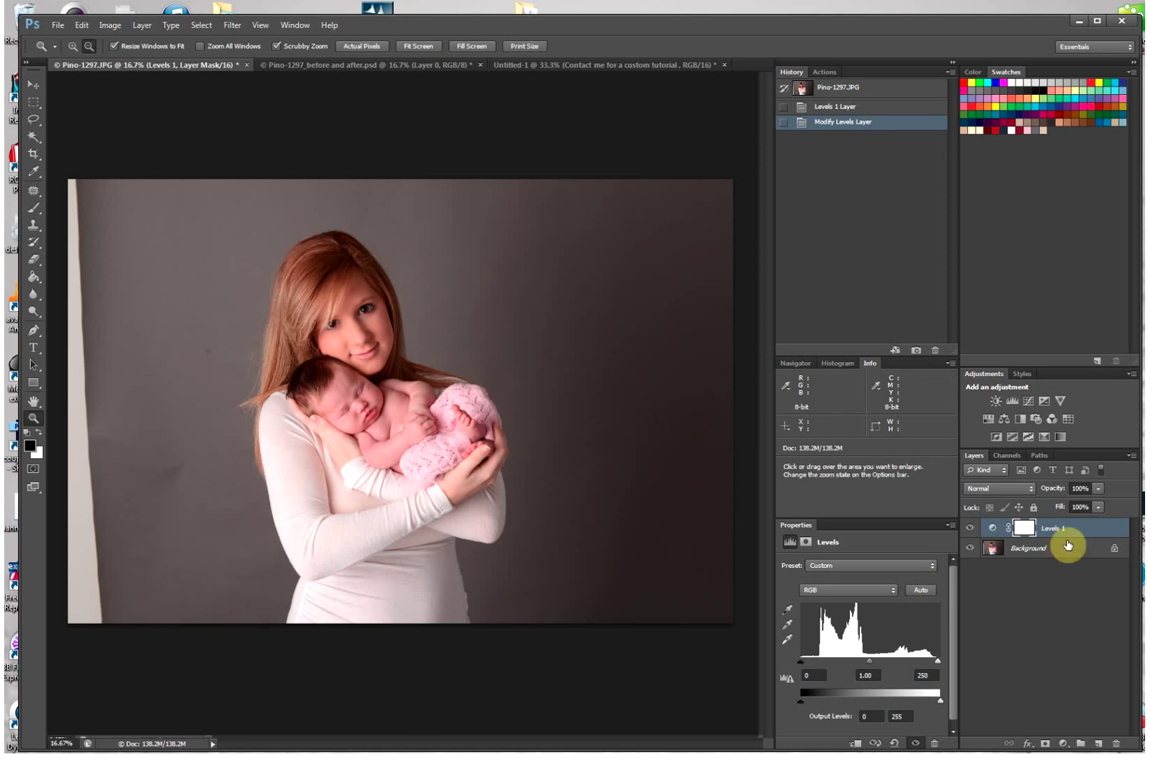
Duplicate the Background layer as 'heal' and pick the Patch tool
left_click(1047, 554)
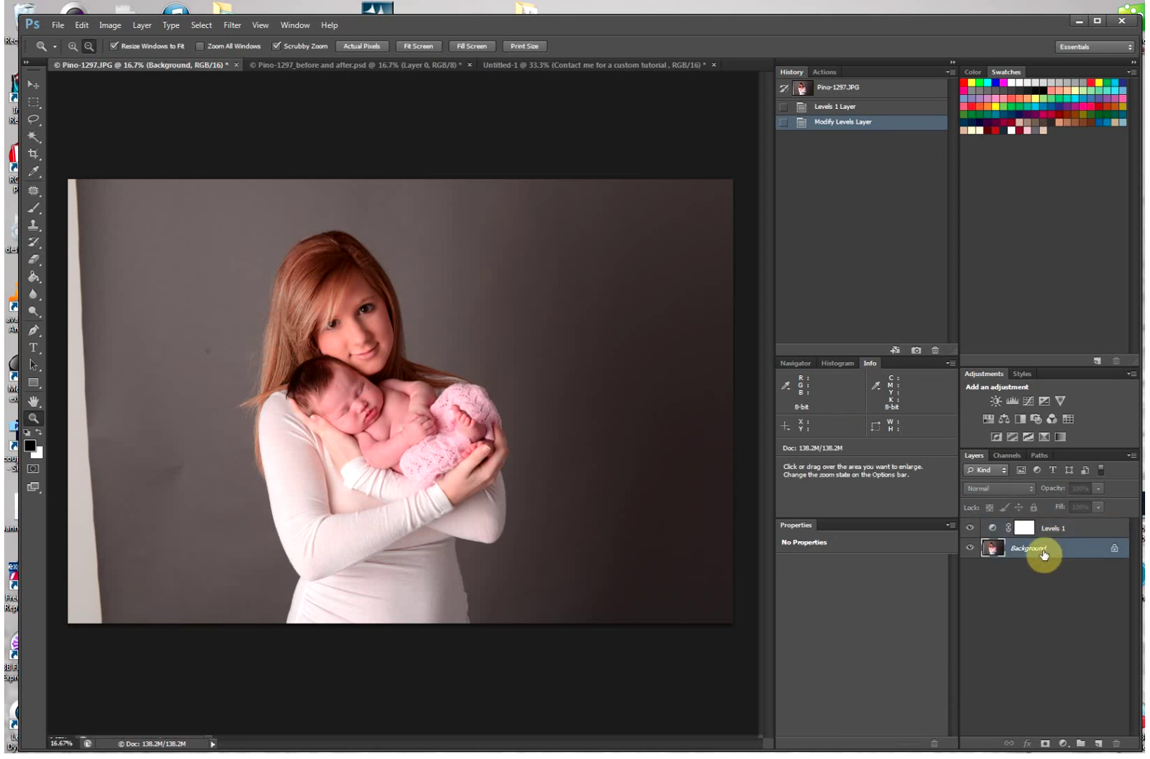
right_click(1043, 553)
left_click(1087, 580)
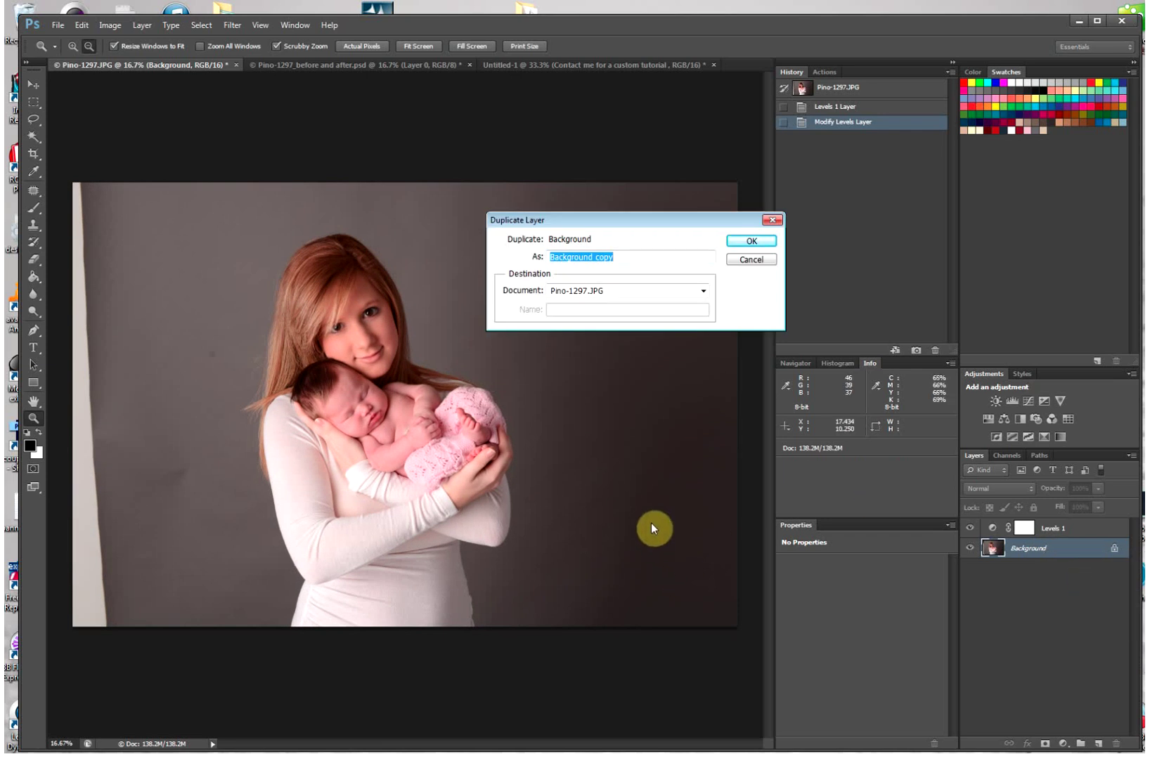
type("heal")
left_click(753, 240)
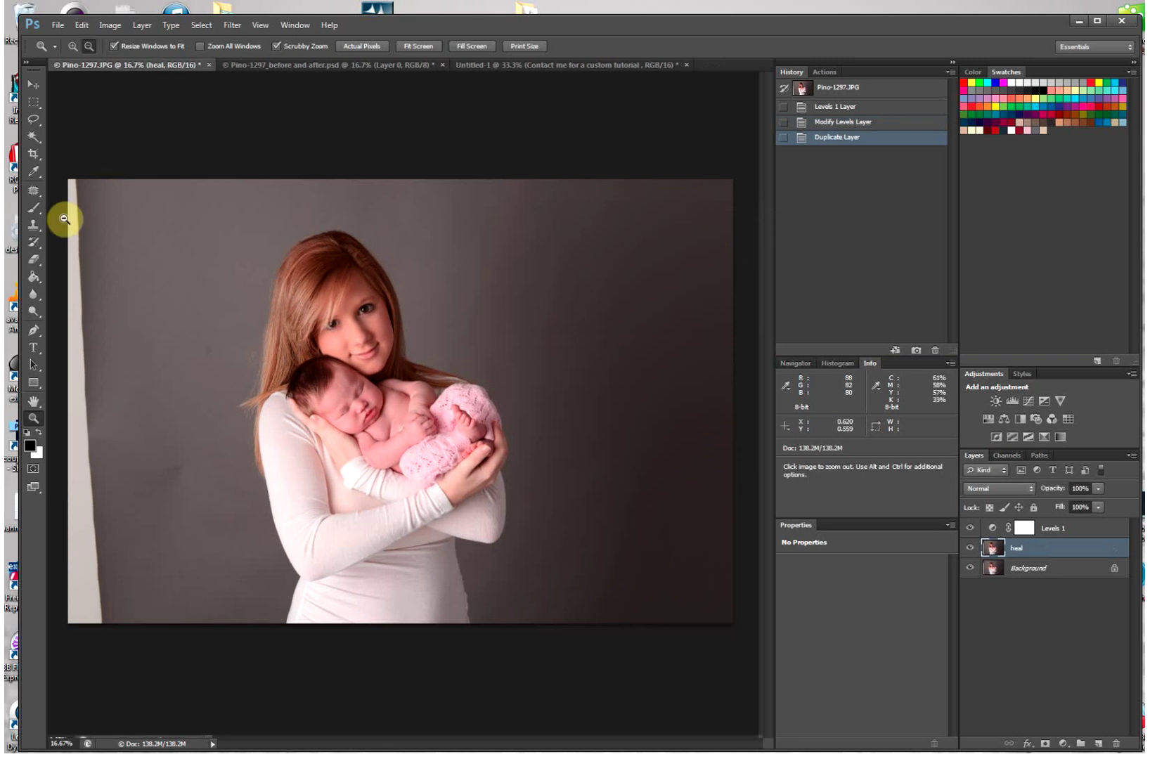
left_click(33, 191)
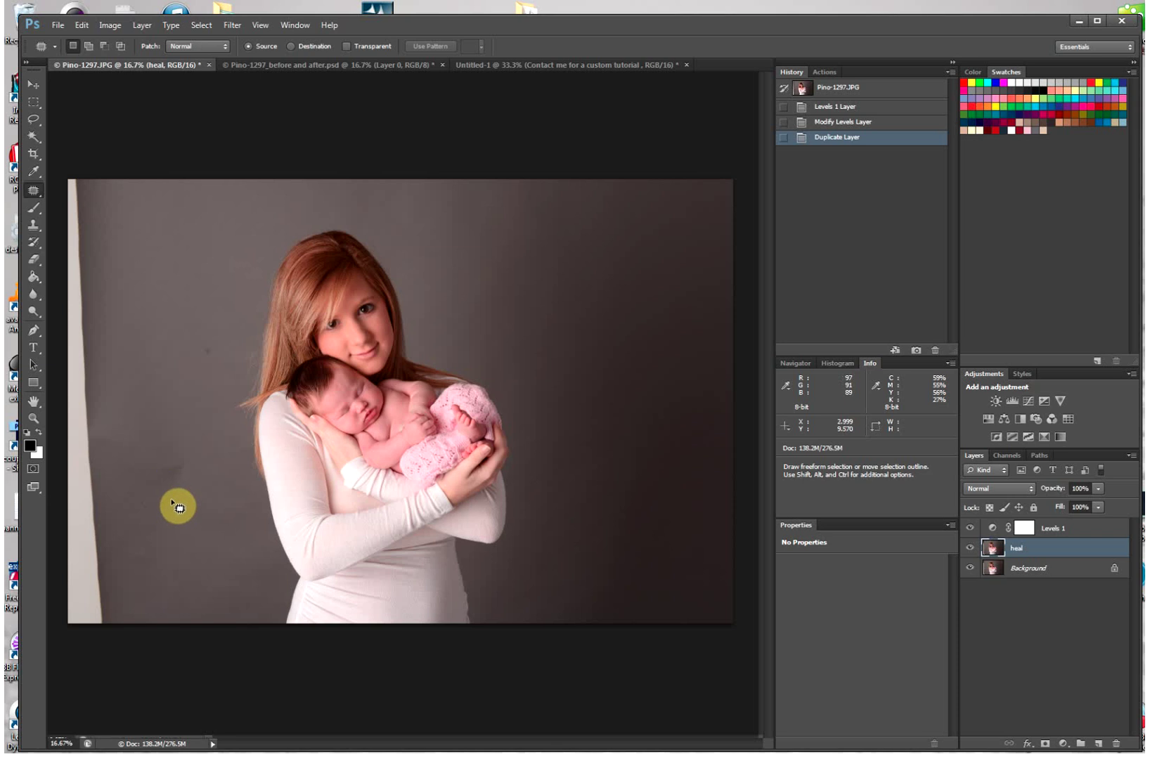
Patch three blemishes on the lower-left gray backdrop beside the mother, then deselect
left_click(33, 191)
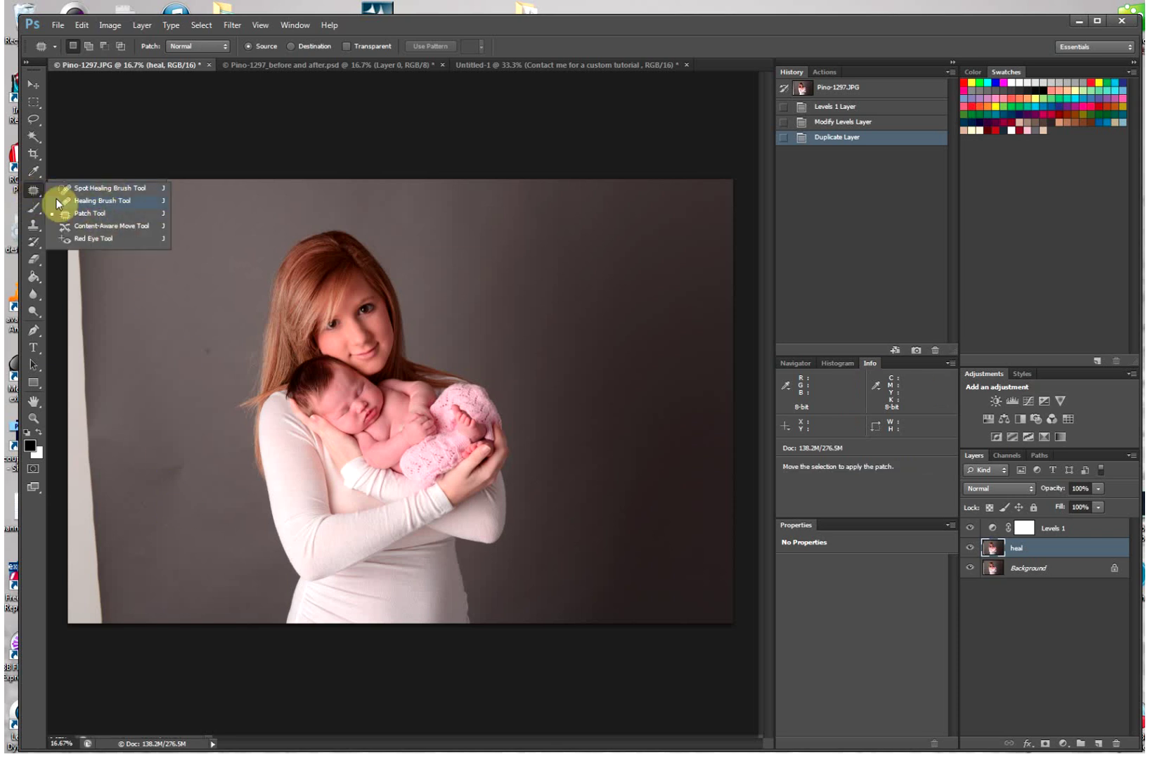
left_click(36, 194)
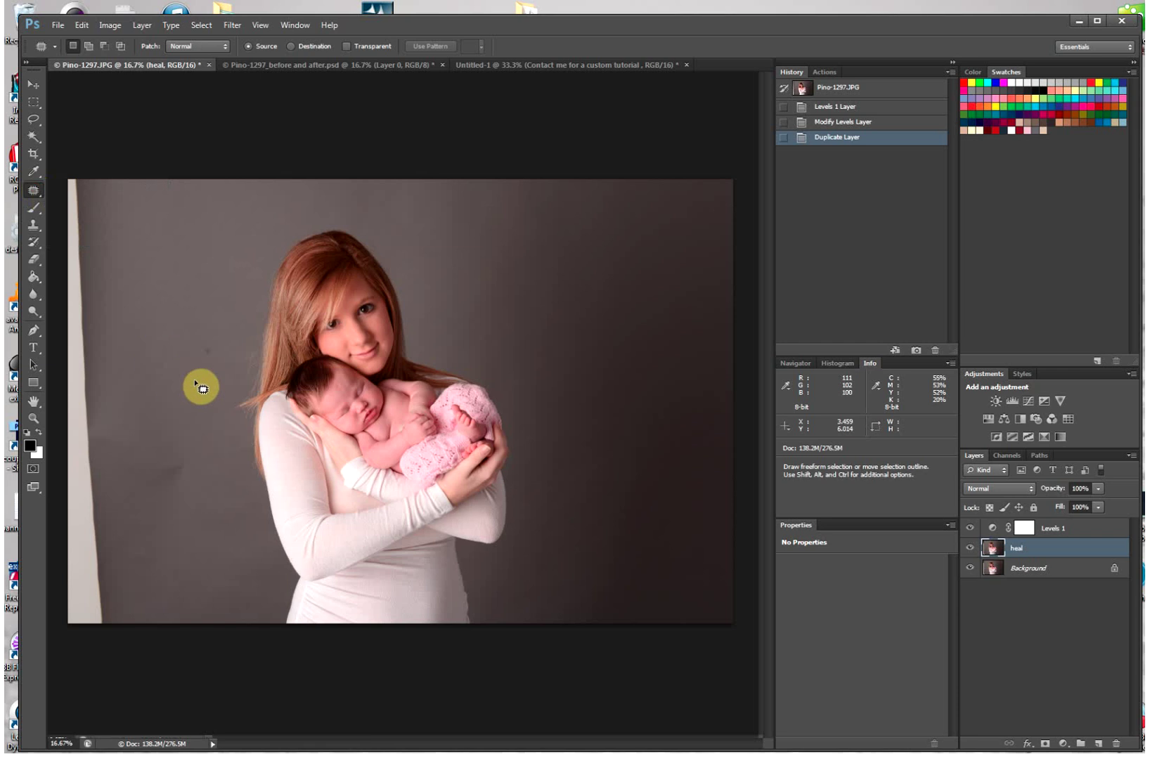
mouse_move(224, 361)
left_mouse_down()
mouse_move(218, 312)
mouse_move(172, 457)
mouse_move(156, 470)
mouse_move(163, 501)
mouse_move(197, 487)
mouse_move(185, 457)
left_mouse_up()
mouse_move(179, 471)
left_mouse_down()
mouse_move(172, 378)
mouse_move(176, 402)
left_mouse_up()
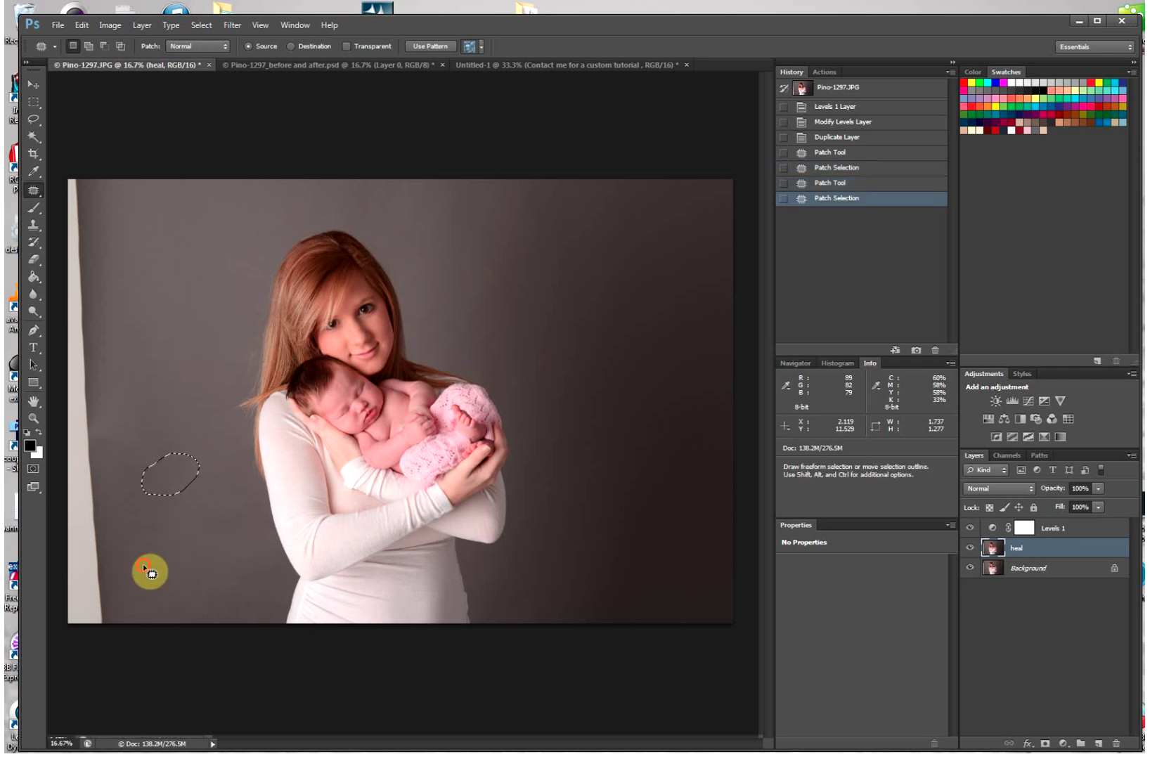
mouse_move(149, 568)
left_mouse_down()
mouse_move(164, 548)
mouse_move(126, 543)
mouse_move(146, 562)
left_mouse_up()
mouse_move(144, 552)
left_mouse_down()
mouse_move(161, 474)
mouse_move(196, 576)
left_mouse_up()
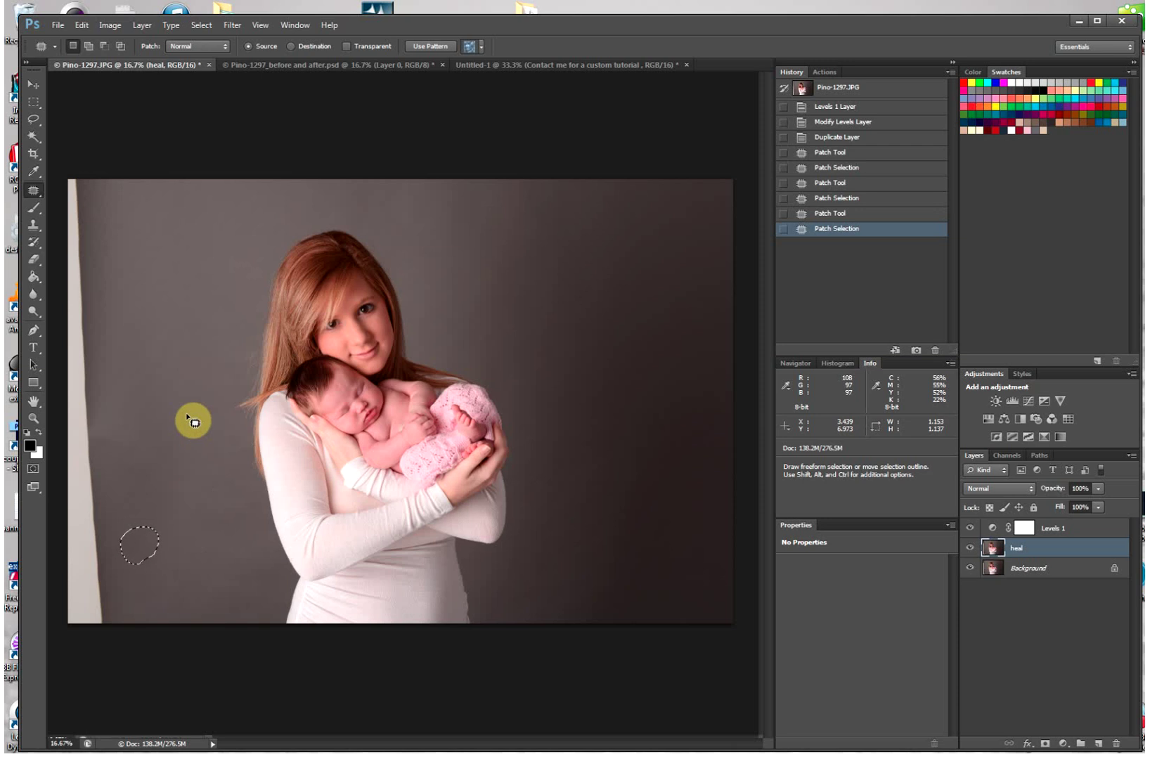
key("ctrl+d")
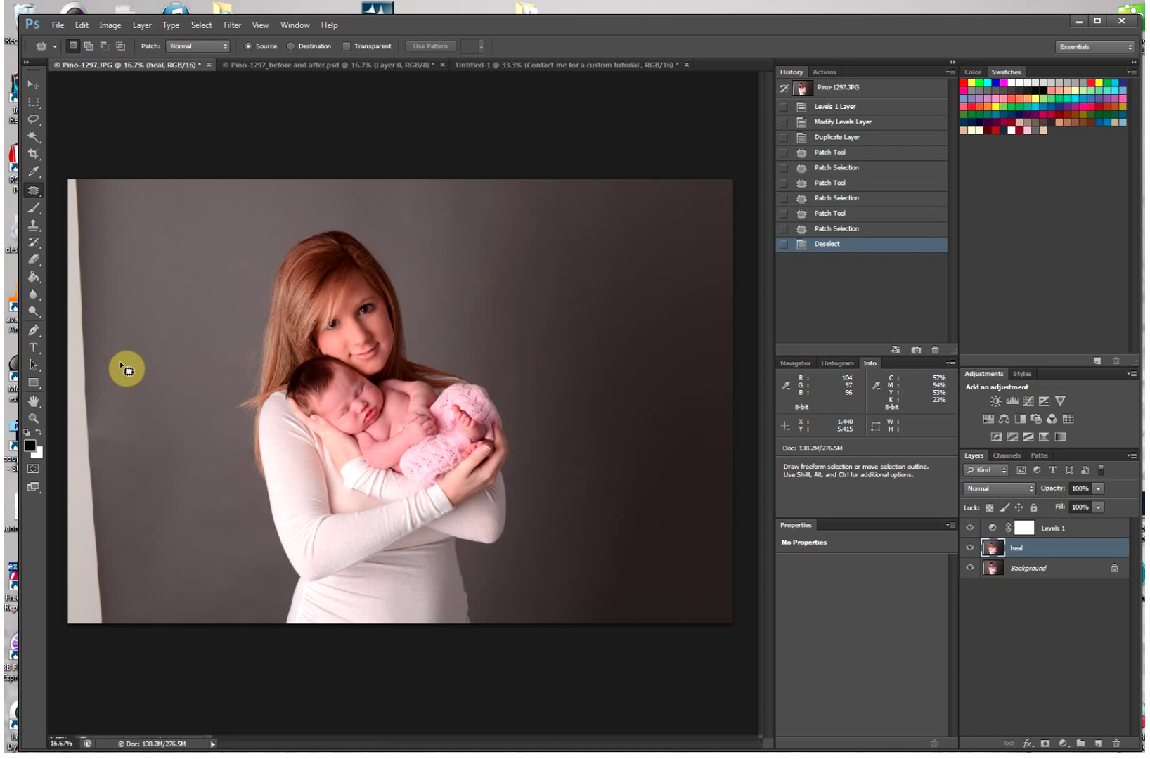
Stretch a tall backdrop strip left to the canvas edge over the white border, then deselect
left_click(33, 103)
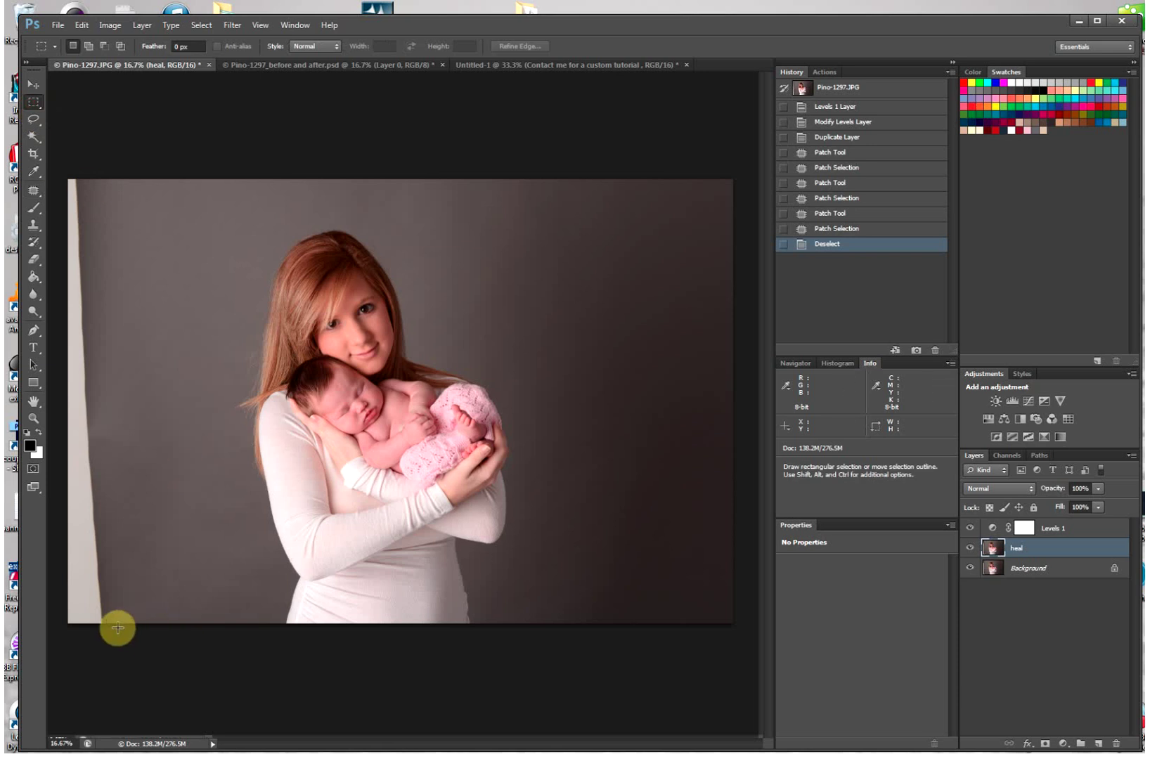
left_click_drag(117, 628, 233, 180)
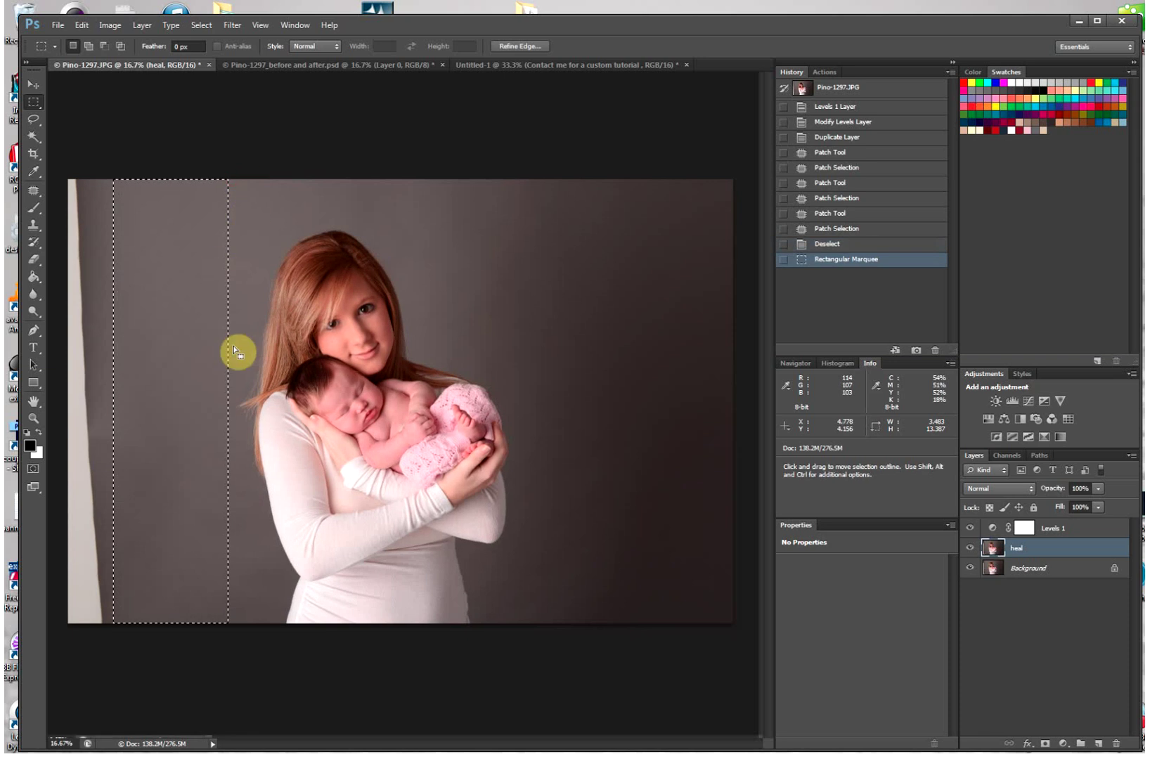
left_click(37, 87)
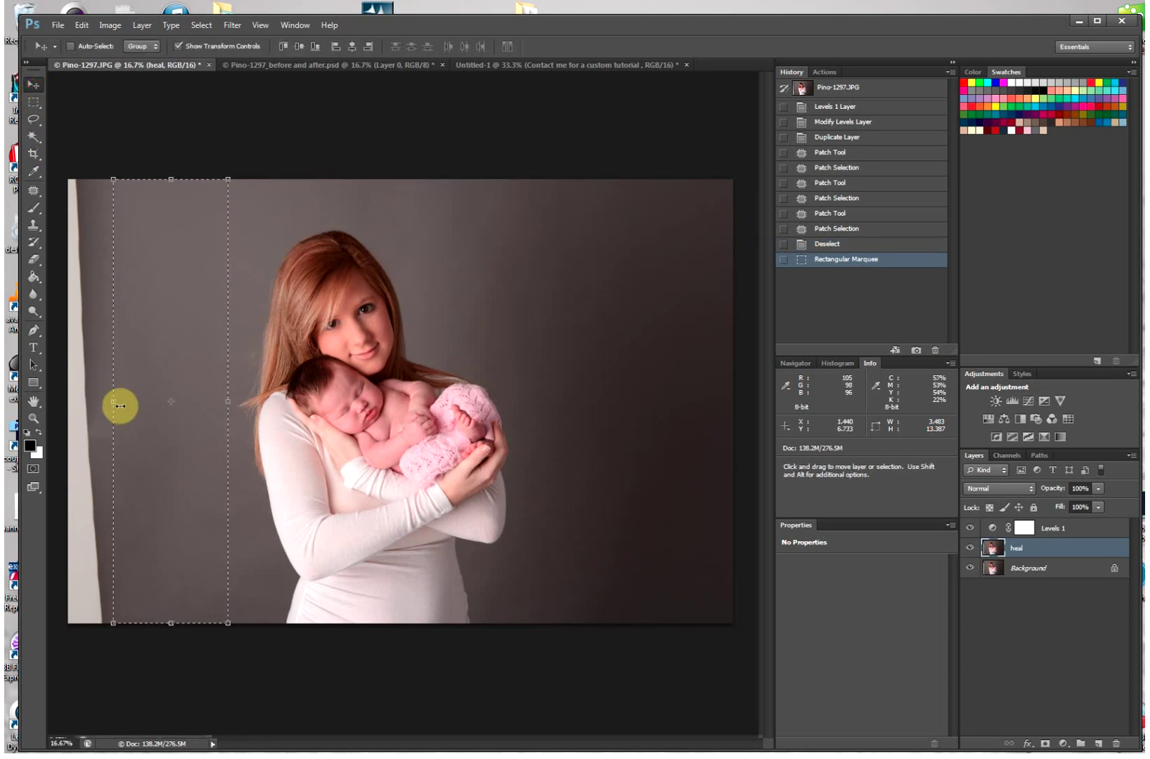
left_click_drag(113, 402, 68, 403)
left_click(687, 47)
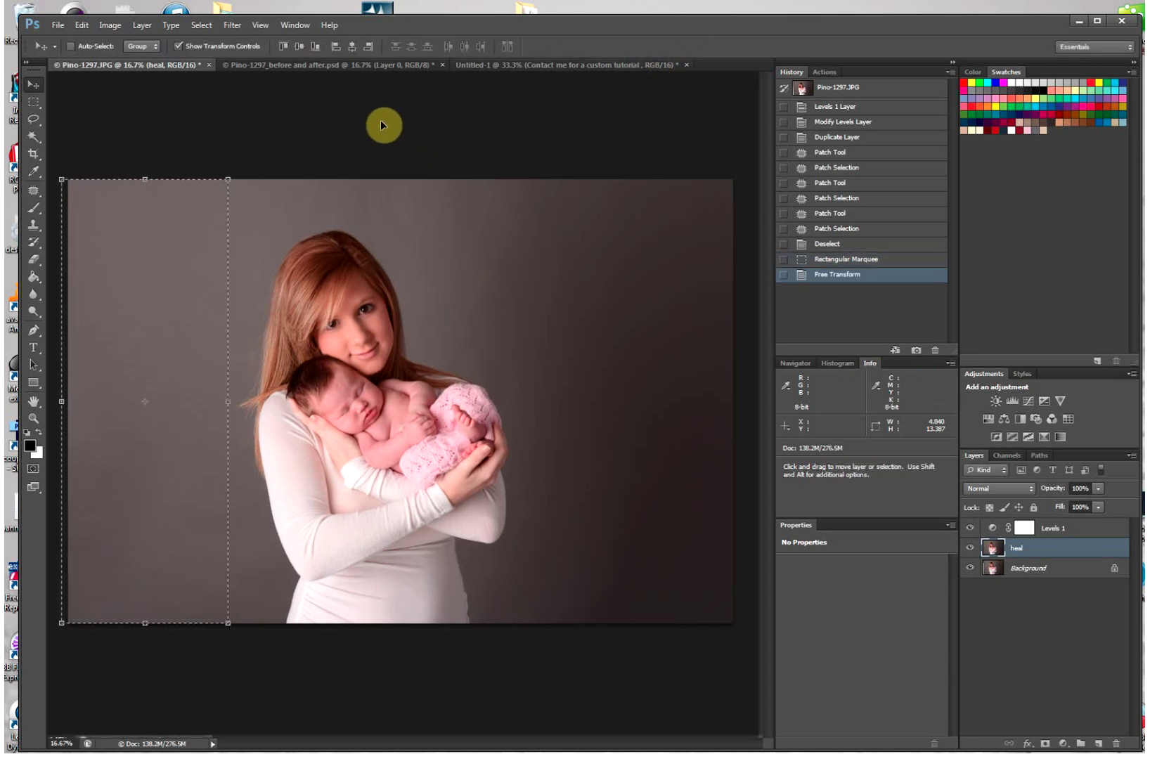
left_click(33, 102)
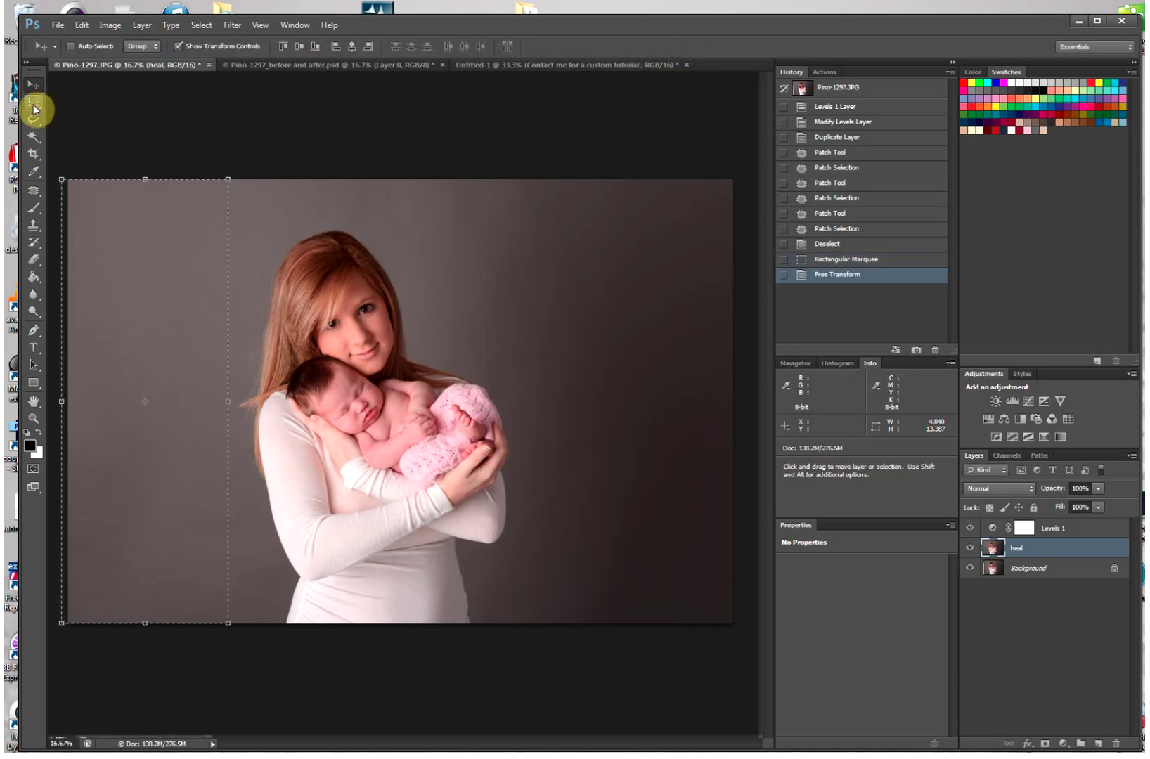
left_click(184, 147)
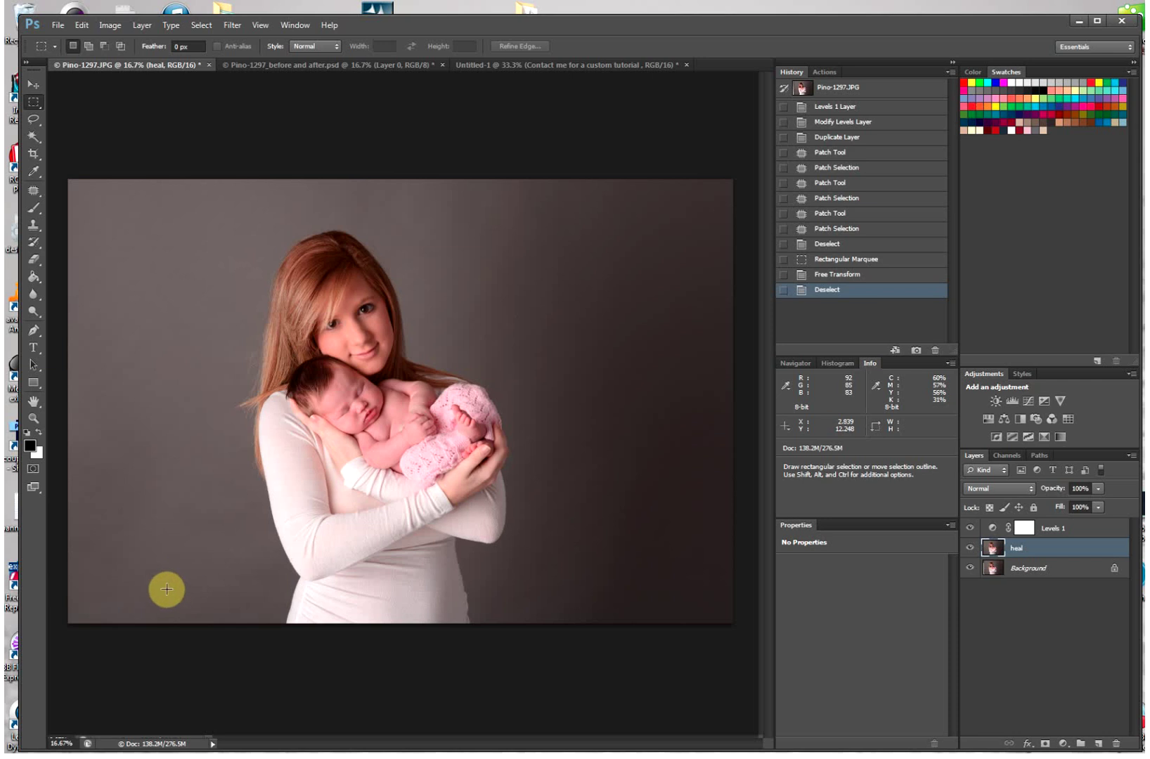
Duplicate the heal layer as a new layer named 'paint'
right_click(1040, 554)
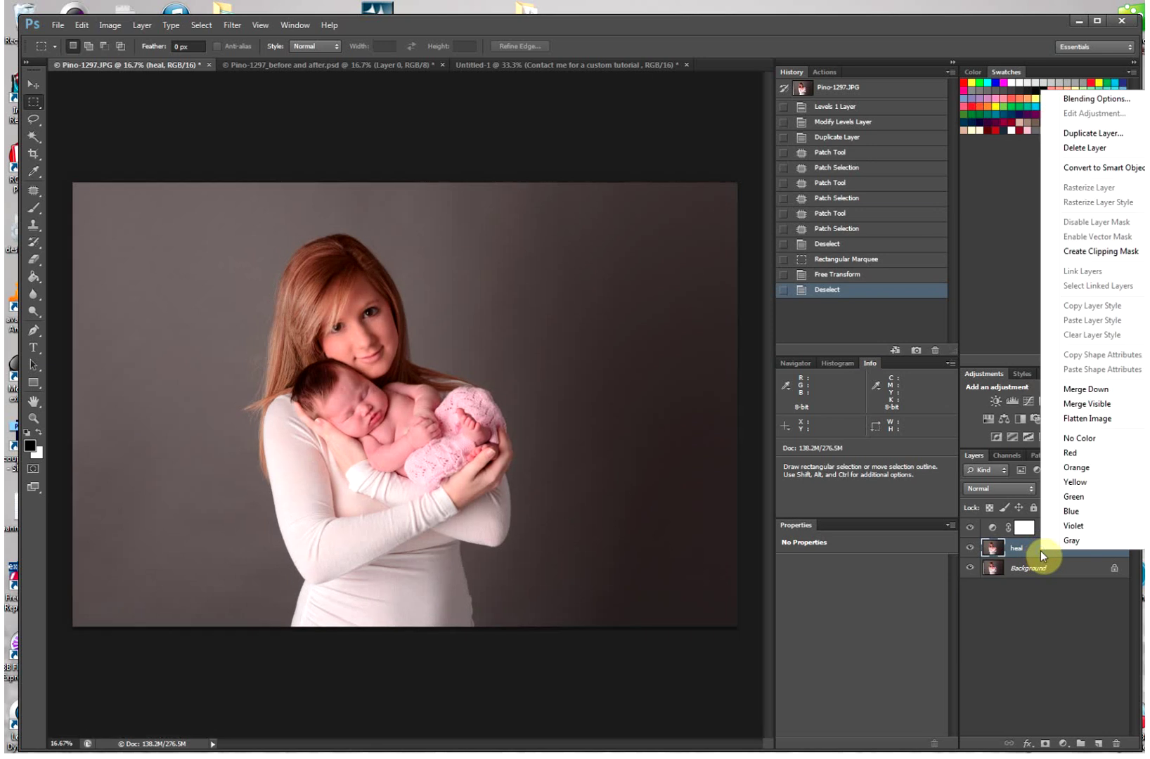
left_click(1103, 139)
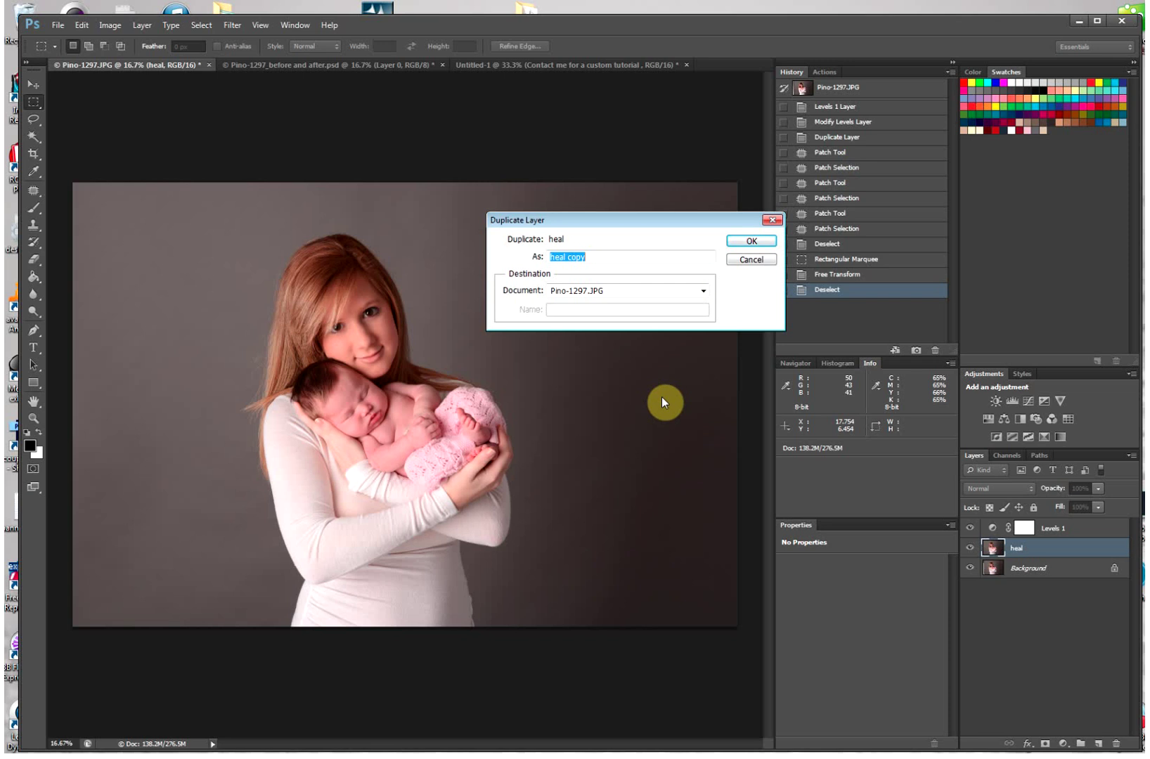
type("paint")
left_click(751, 241)
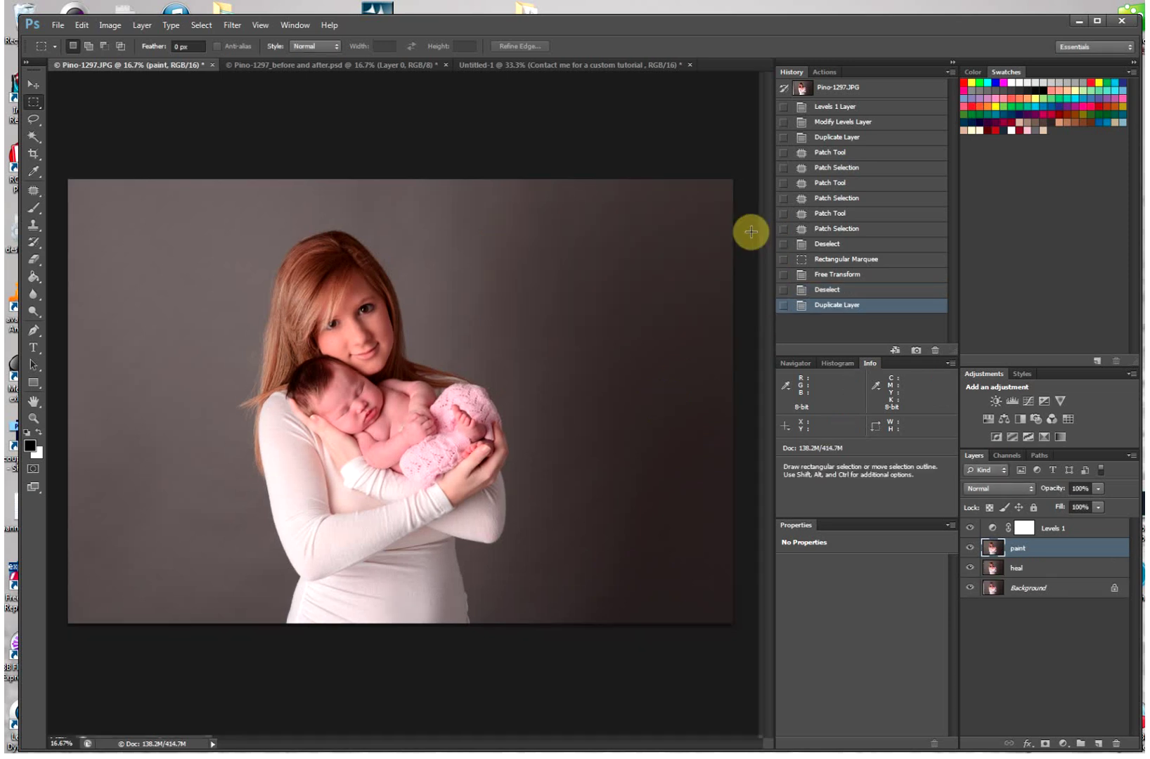
Magic Wand-select the left, top, right-corner and shoulder areas of the backdrop, excluding the subjects
left_click(33, 172)
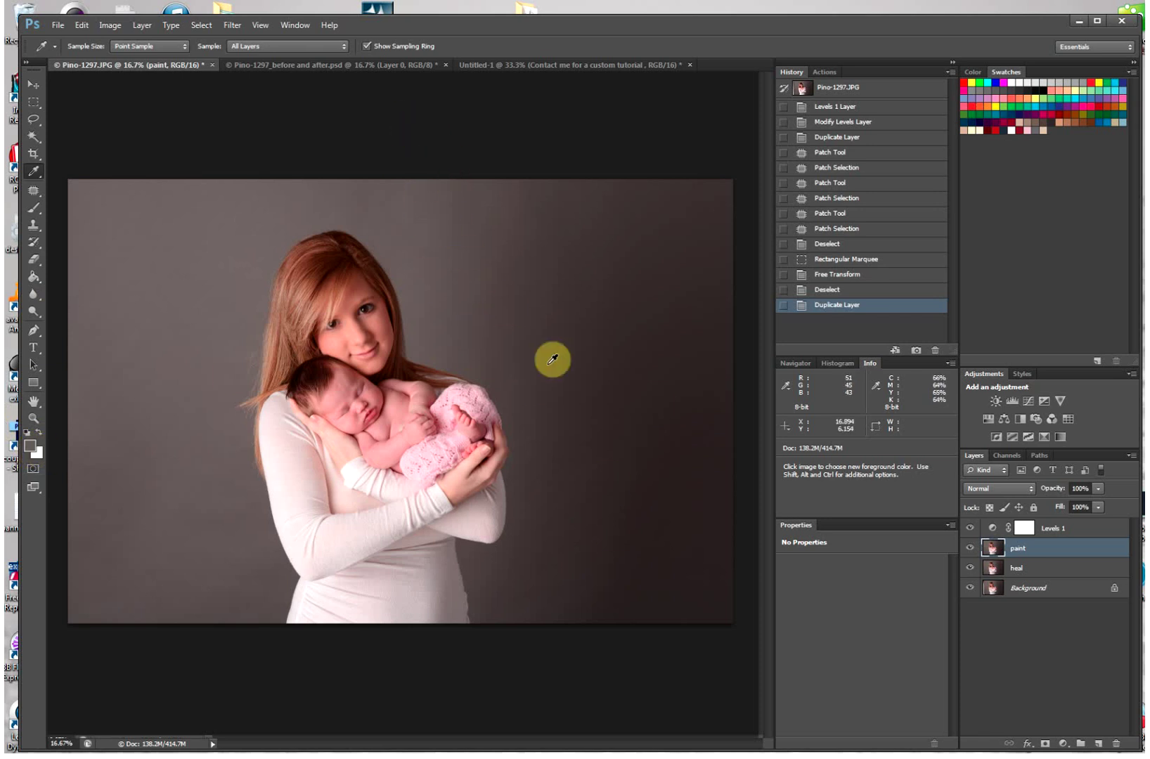
left_click(29, 140)
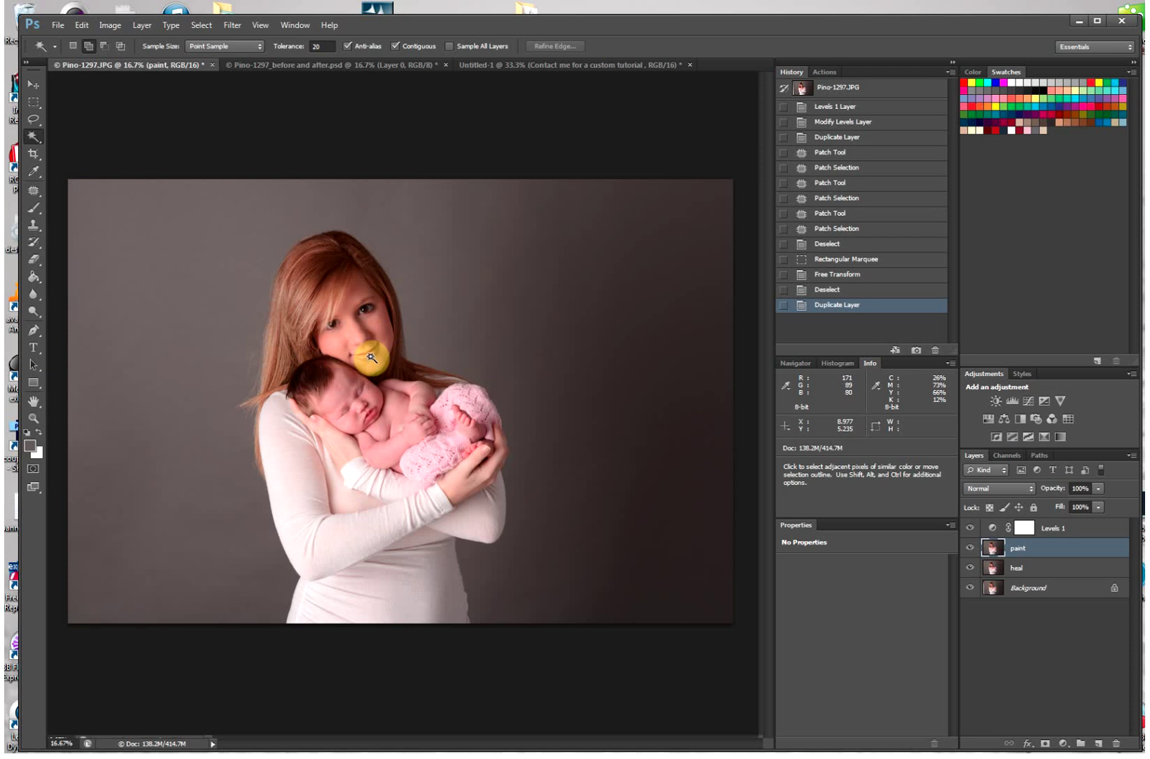
left_click(186, 286)
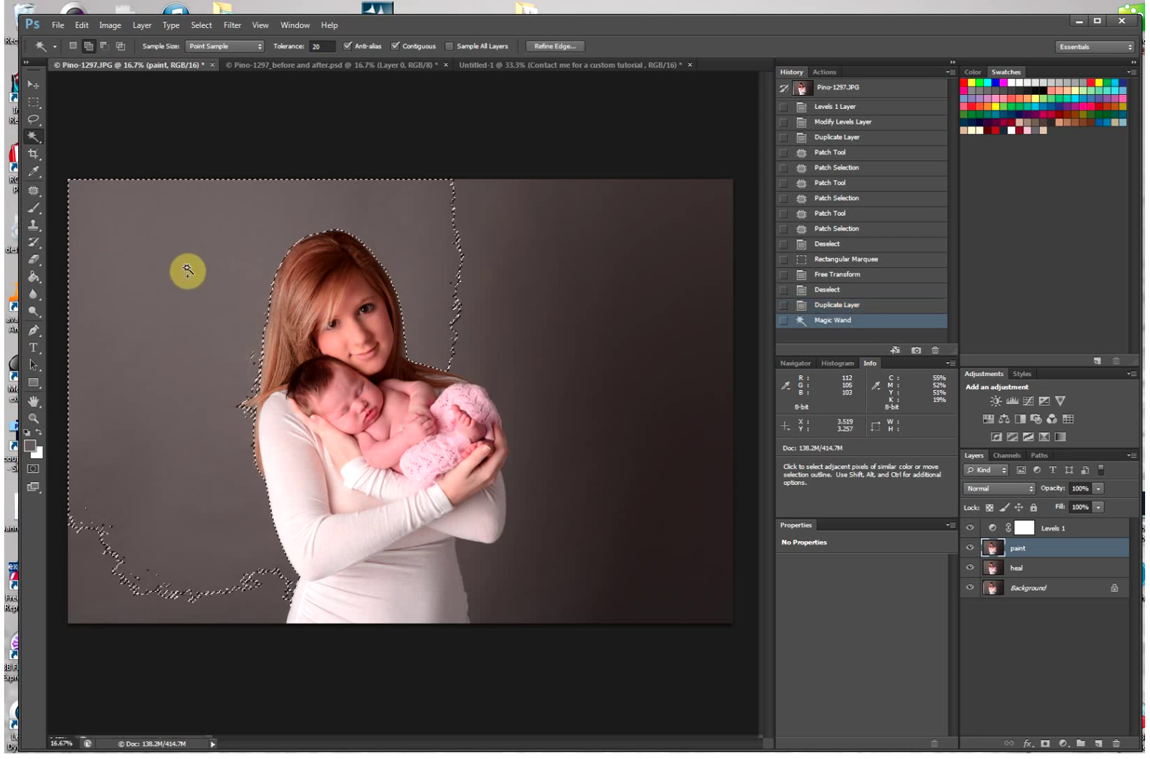
left_click(575, 263)
left_click(472, 197)
left_click(709, 560)
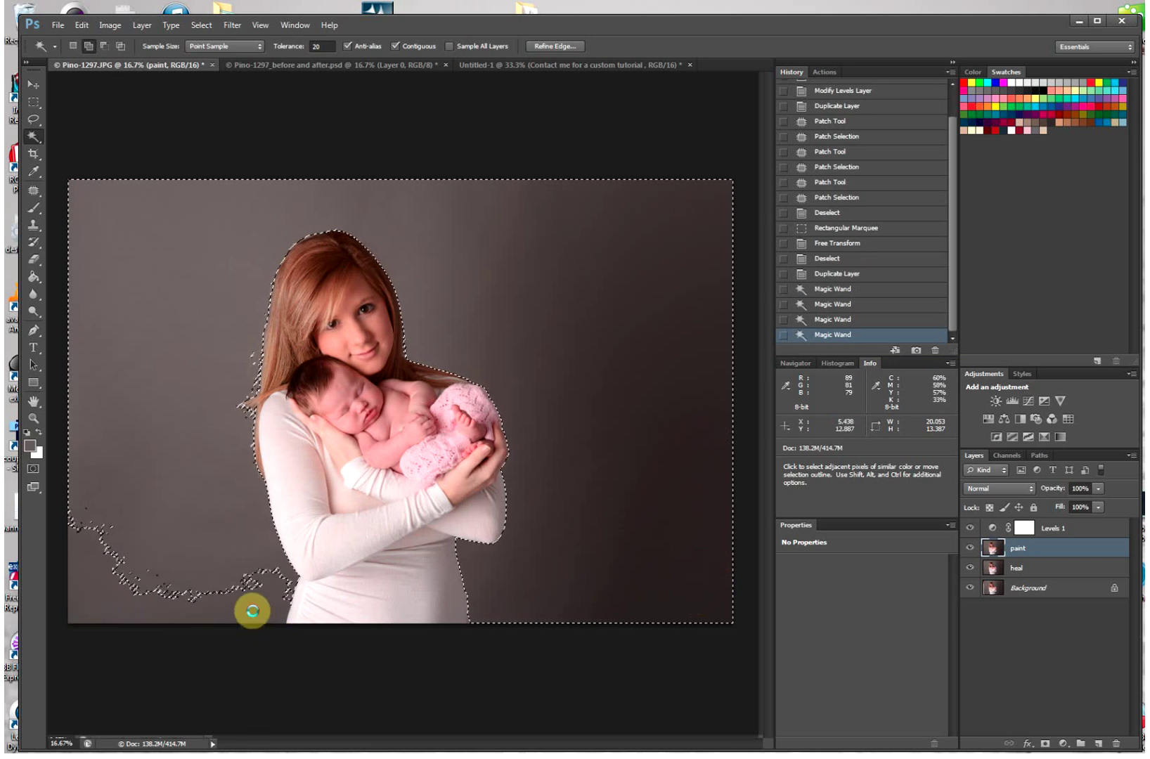
left_click(255, 392)
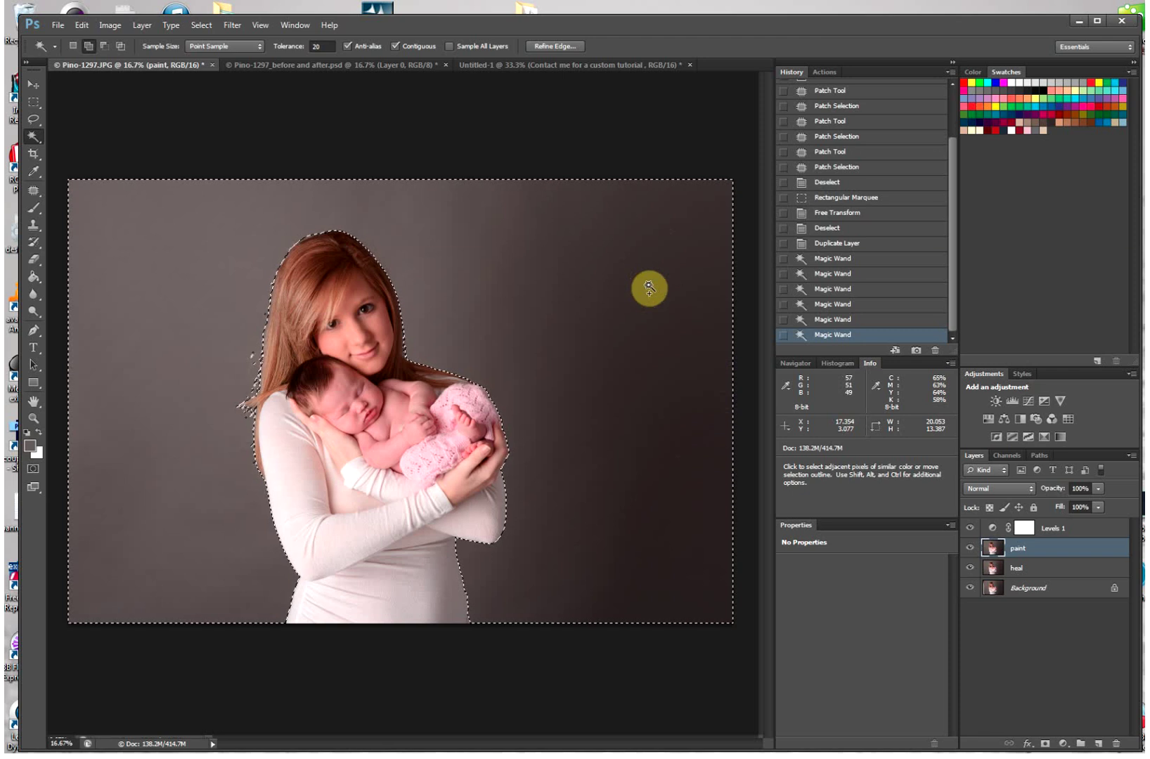
Set up the Brush tool with 0% hardness, 1900 px size and 40% opacity
left_click(33, 208)
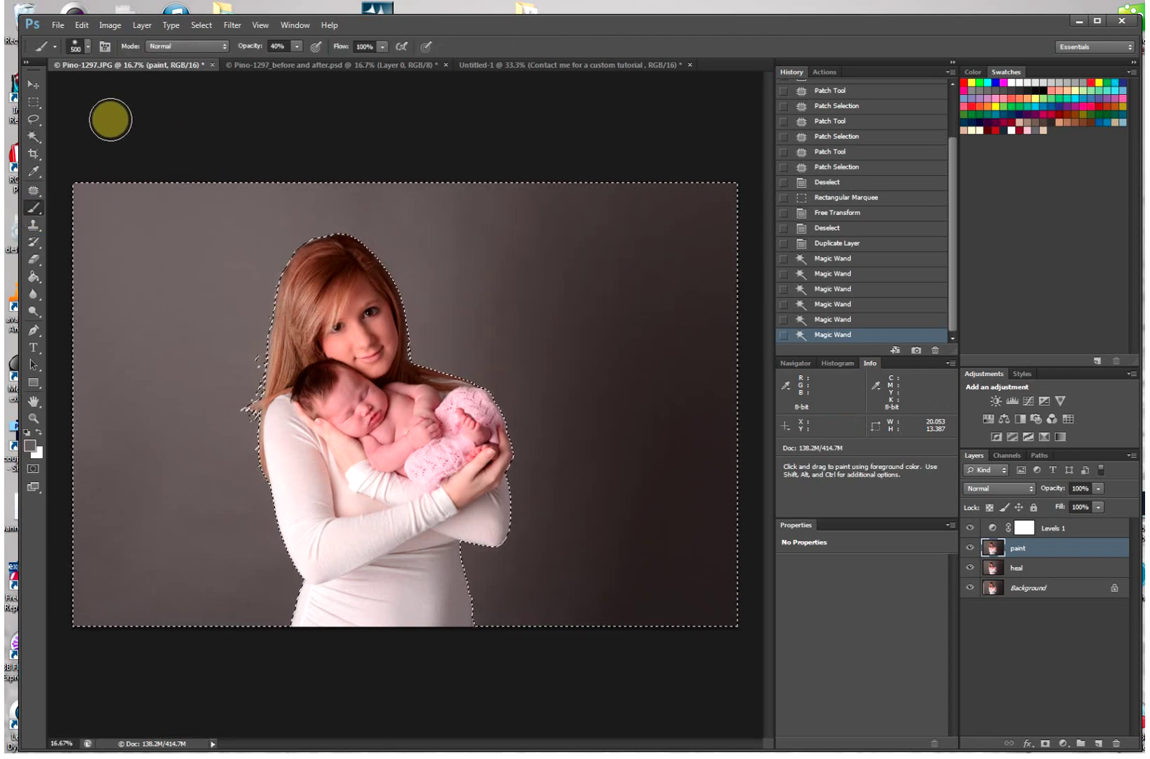
left_click(86, 47)
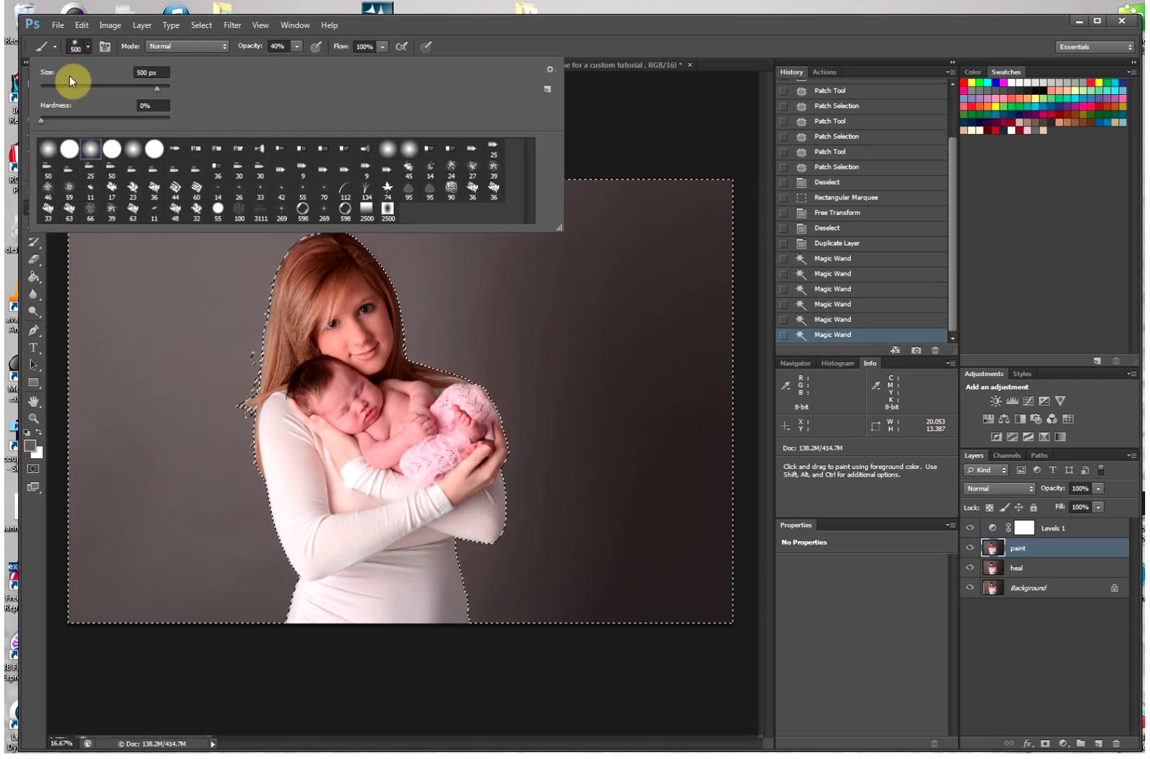
left_click(613, 42)
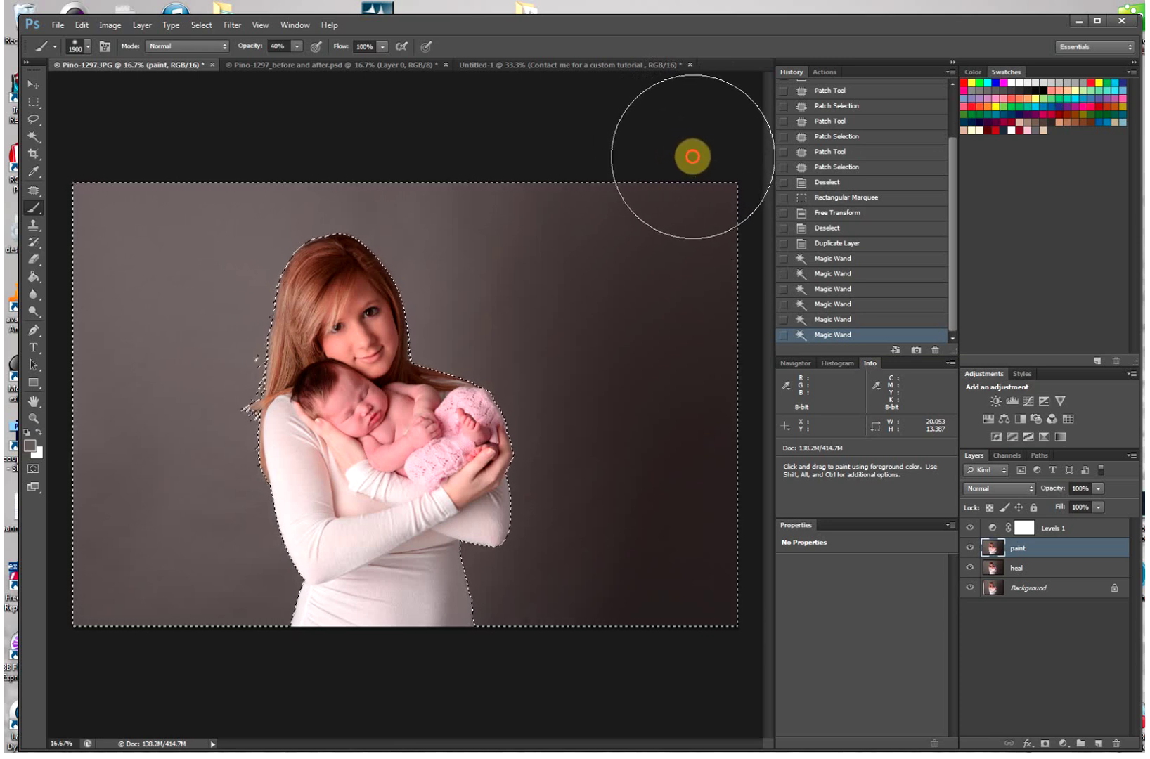
Brush the selected backdrop to an even lighter gray, deselect, and shrink the brush to 600
mouse_move(692, 156)
left_mouse_down()
mouse_move(722, 518)
mouse_move(704, 655)
mouse_move(644, 564)
mouse_move(633, 202)
mouse_move(613, 152)
mouse_move(564, 225)
left_mouse_up()
mouse_move(534, 588)
left_mouse_down()
mouse_move(528, 665)
mouse_move(485, 675)
mouse_move(469, 459)
mouse_move(421, 194)
mouse_move(377, 179)
mouse_move(309, 480)
mouse_move(316, 600)
mouse_move(234, 593)
mouse_move(253, 418)
mouse_move(253, 181)
mouse_move(186, 219)
mouse_move(202, 447)
mouse_move(164, 563)
mouse_move(73, 506)
mouse_move(84, 138)
mouse_move(76, 304)
mouse_move(126, 588)
mouse_move(183, 620)
mouse_move(227, 179)
mouse_move(290, 181)
mouse_move(272, 498)
mouse_move(284, 607)
mouse_move(390, 402)
mouse_move(432, 225)
mouse_move(496, 313)
mouse_move(473, 565)
mouse_move(548, 611)
left_mouse_up()
mouse_move(639, 188)
left_mouse_down()
mouse_move(629, 416)
mouse_move(693, 651)
mouse_move(727, 361)
mouse_move(458, 257)
left_mouse_up()
mouse_move(704, 586)
left_mouse_down()
mouse_move(526, 216)
mouse_move(208, 611)
mouse_move(118, 618)
mouse_move(524, 698)
mouse_move(526, 712)
mouse_move(493, 728)
mouse_move(503, 743)
left_mouse_up()
key("ctrl+d")
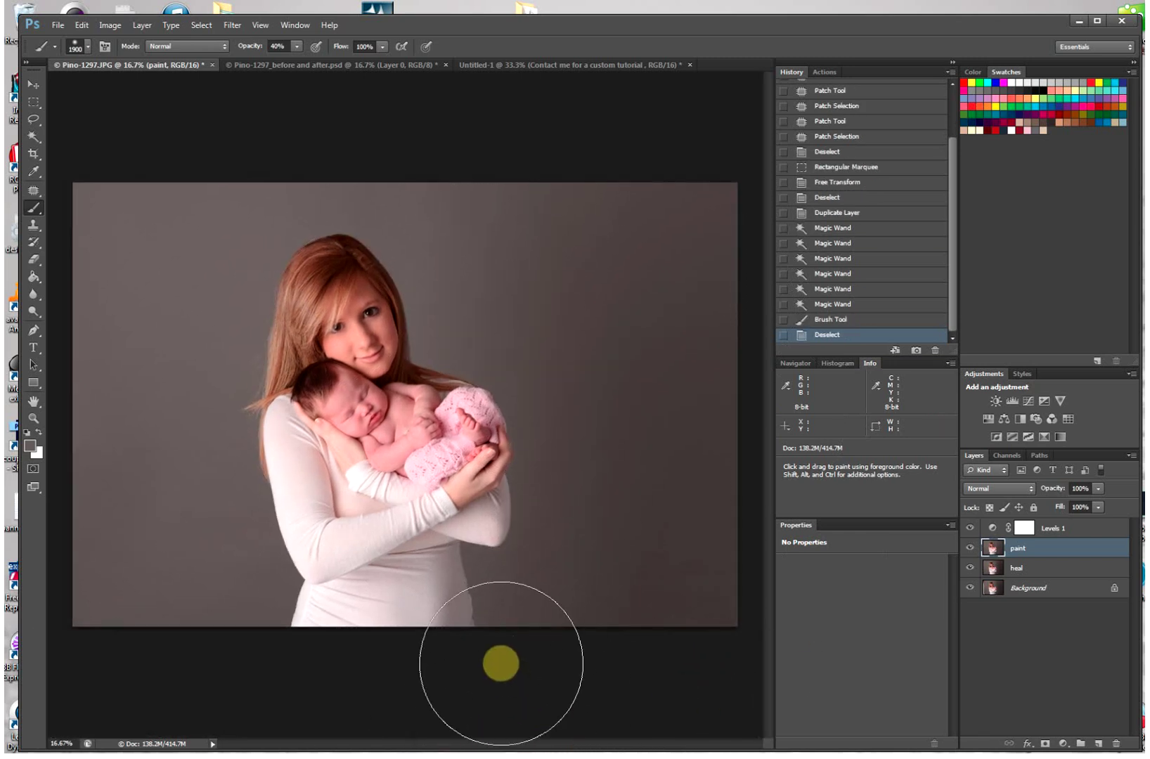
key("bracketleft")
key("bracketleft")
key("bracketleft")
key("bracketleft")
key("bracketleft")
key("bracketleft")
key("bracketleft")
key("bracketleft")
key("bracketleft")
key("bracketleft")
key("bracketleft")
key("bracketleft")
key("bracketleft")
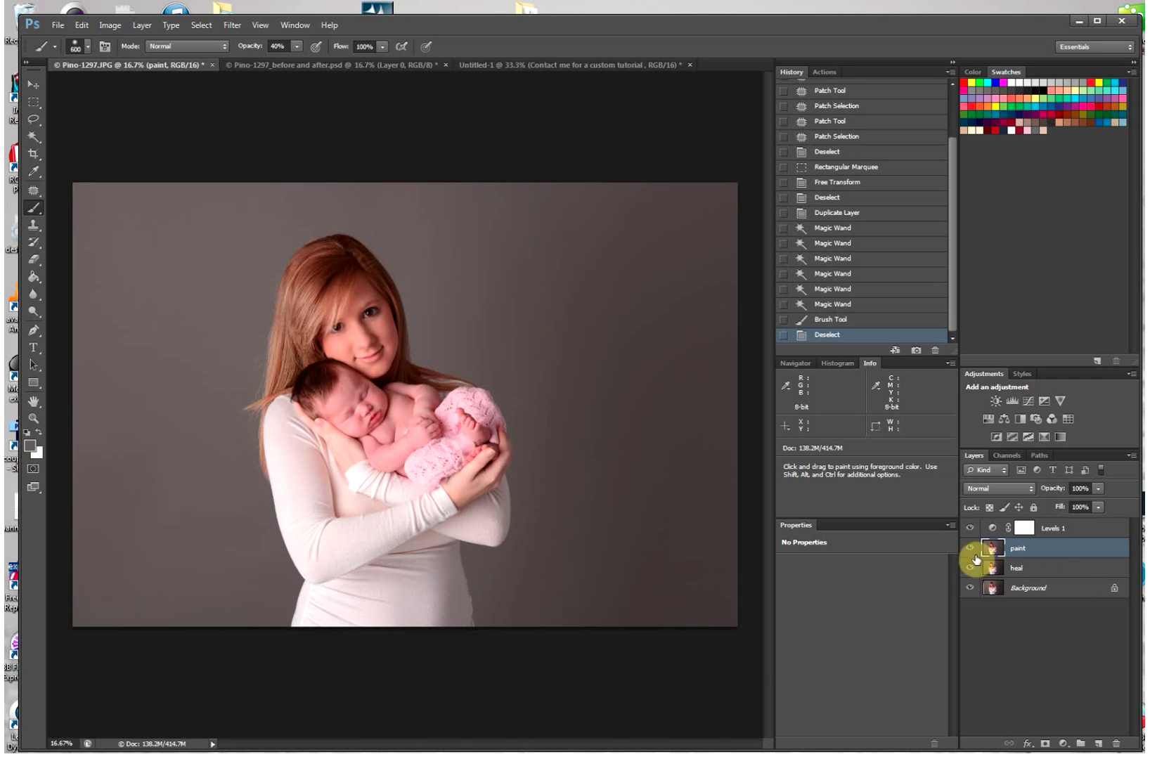
left_click(971, 548)
left_click(972, 548)
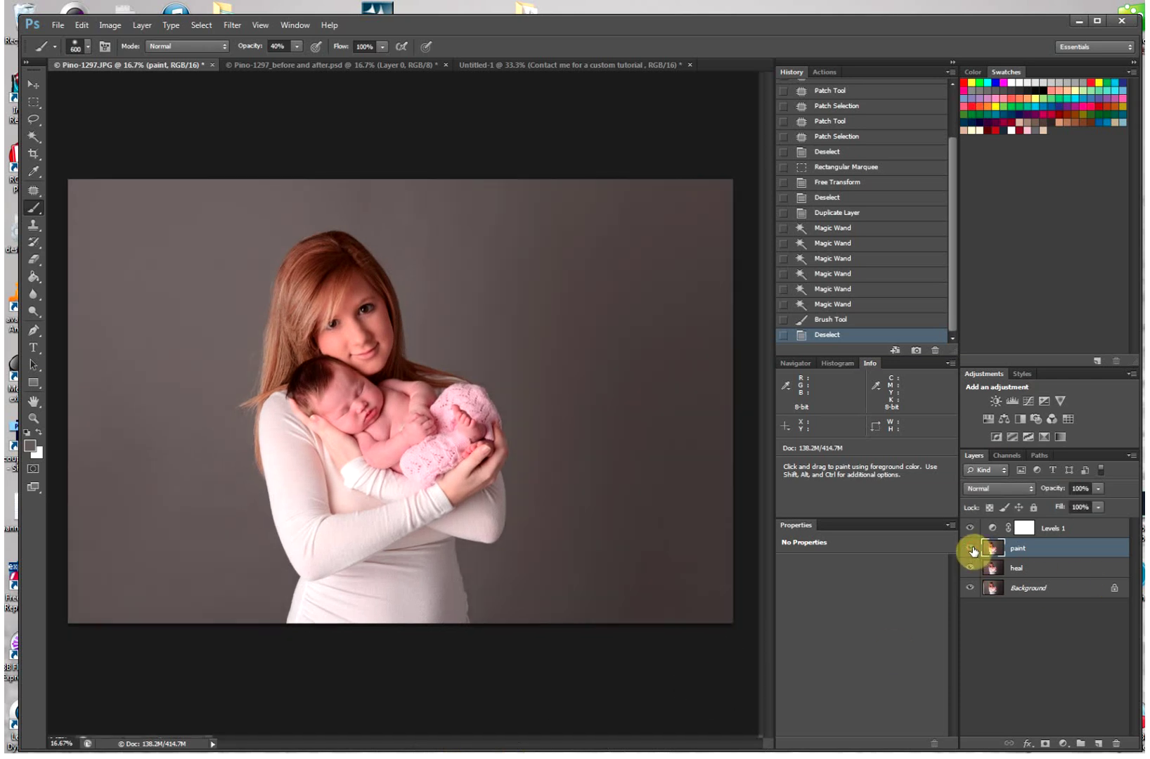
left_click(971, 548)
left_click(971, 548)
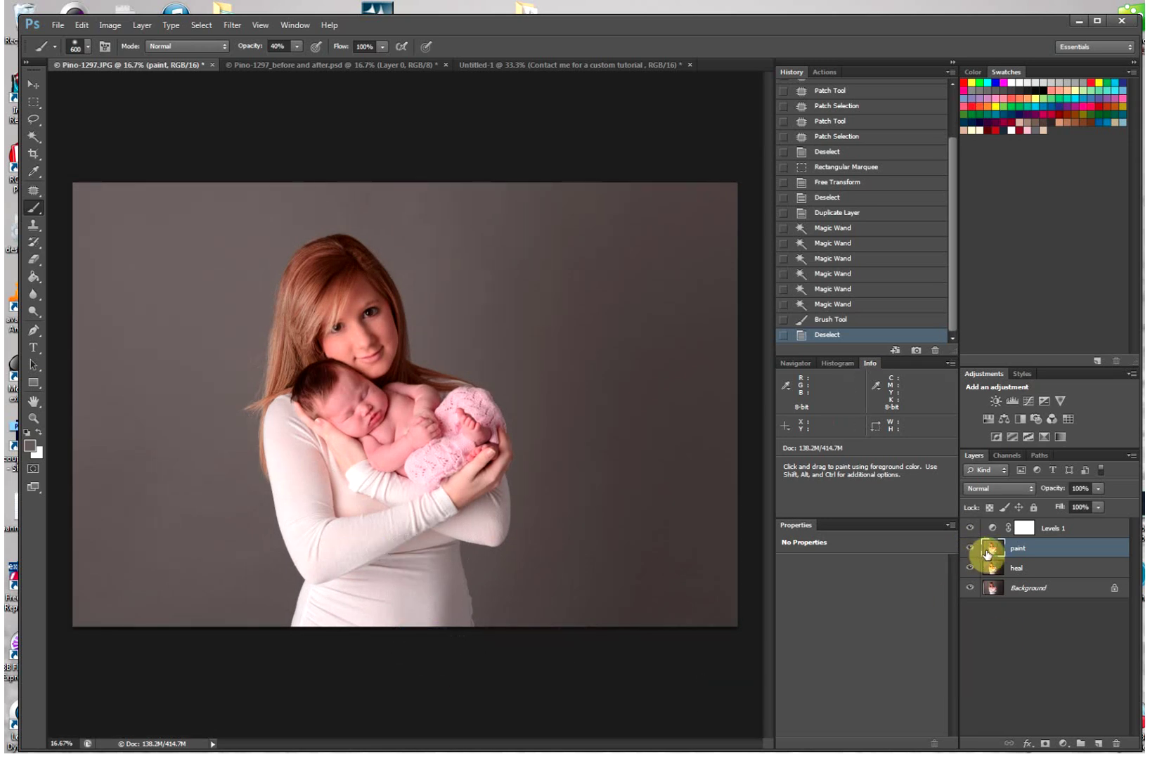
left_click(1097, 489)
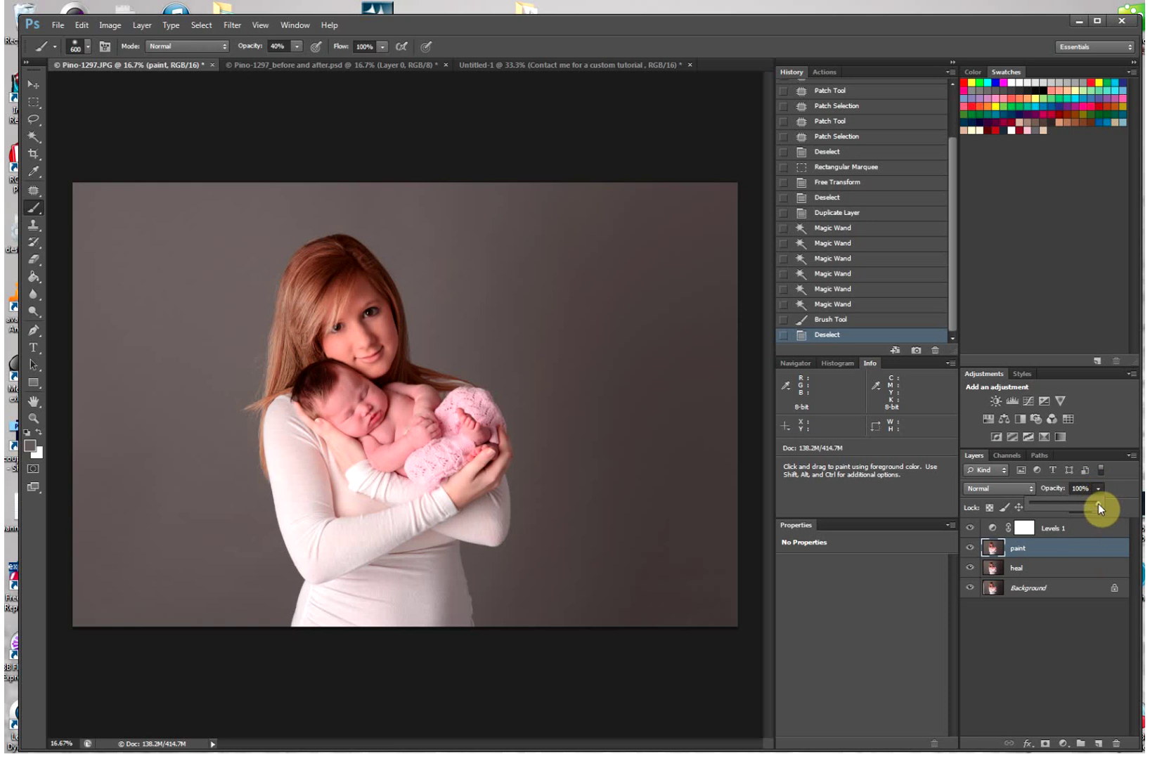
left_click_drag(1088, 505, 1084, 506)
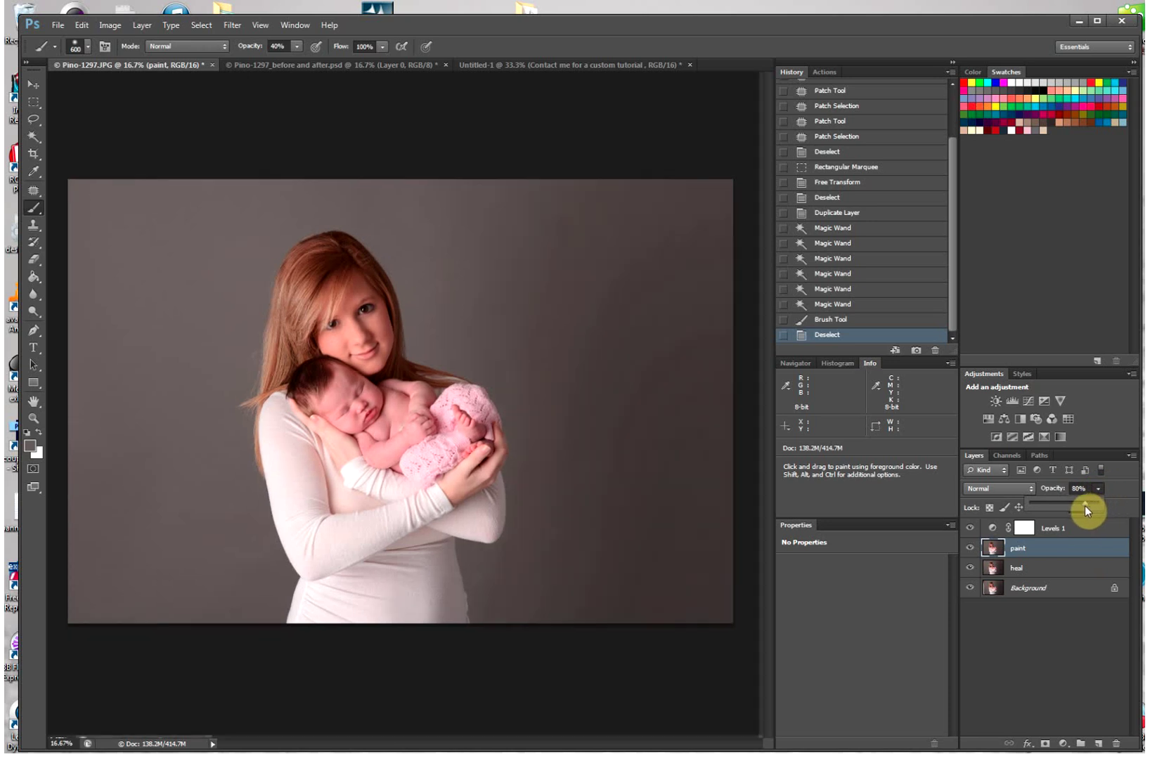
left_click_drag(1081, 507, 1144, 516)
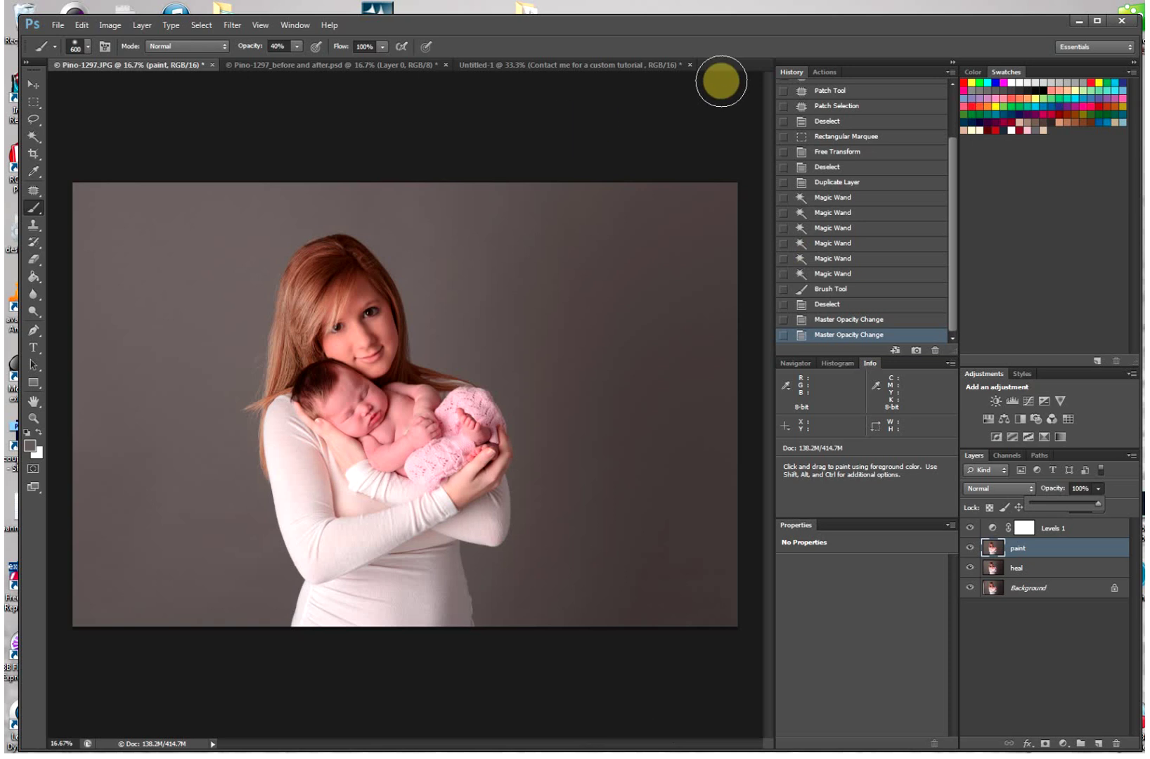
Play the Lavender Lovey (Purple) action, set its layer to 7% opacity, and toggle it to compare
left_click(824, 72)
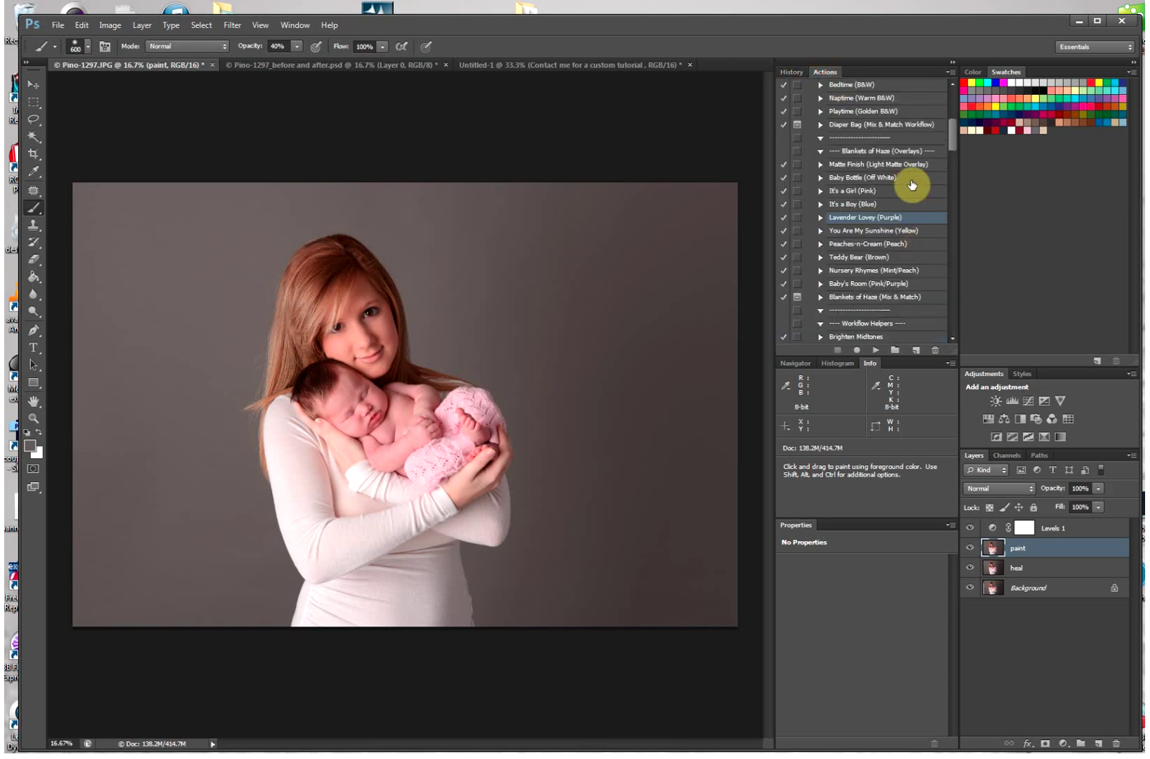
left_click_drag(951, 132, 956, 128)
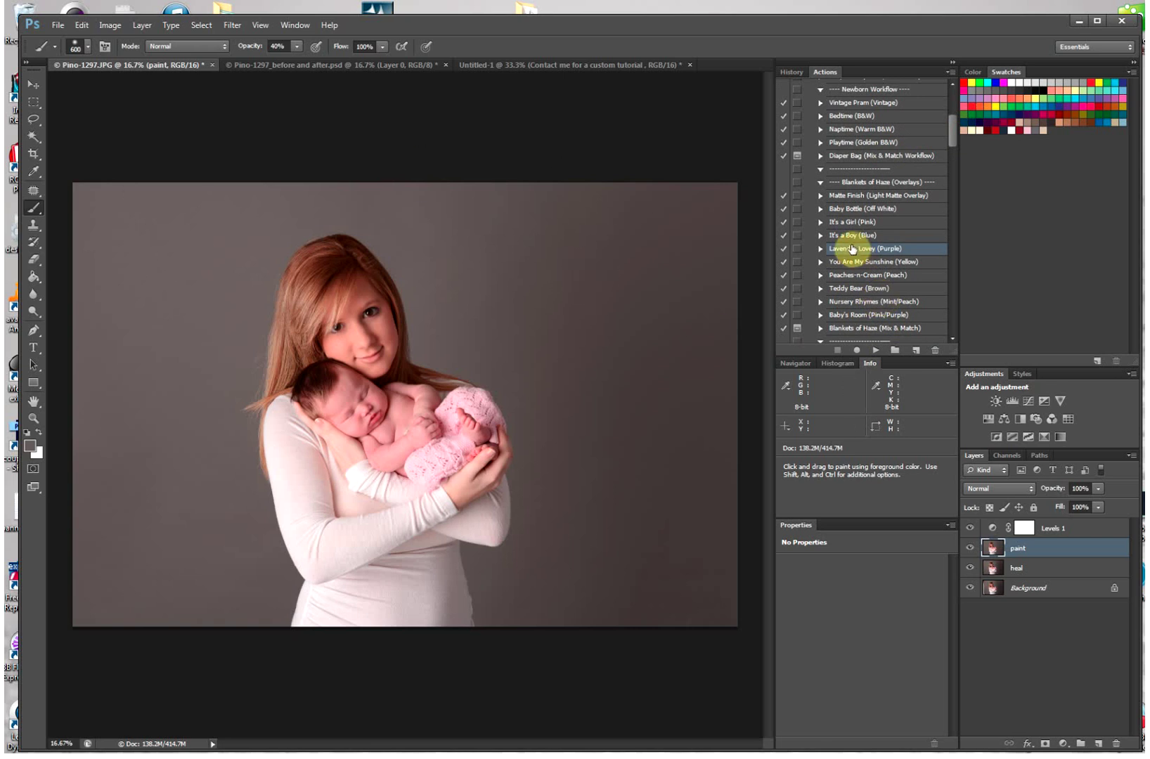
left_click(875, 353)
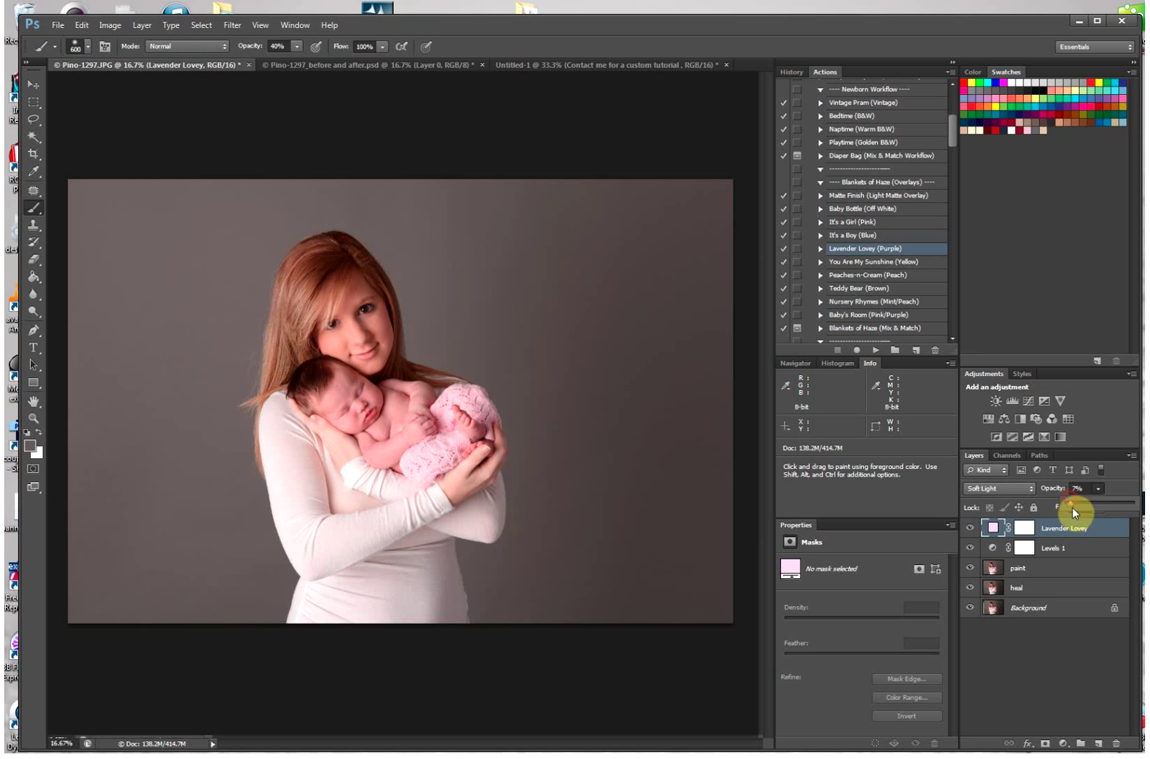
left_click(969, 528)
left_click(969, 530)
In History, view the original snapshot, then return to Snapshot 1 to compare
left_click(792, 73)
scroll(939, 328, "up", 1)
scroll(953, 246, "up", 4)
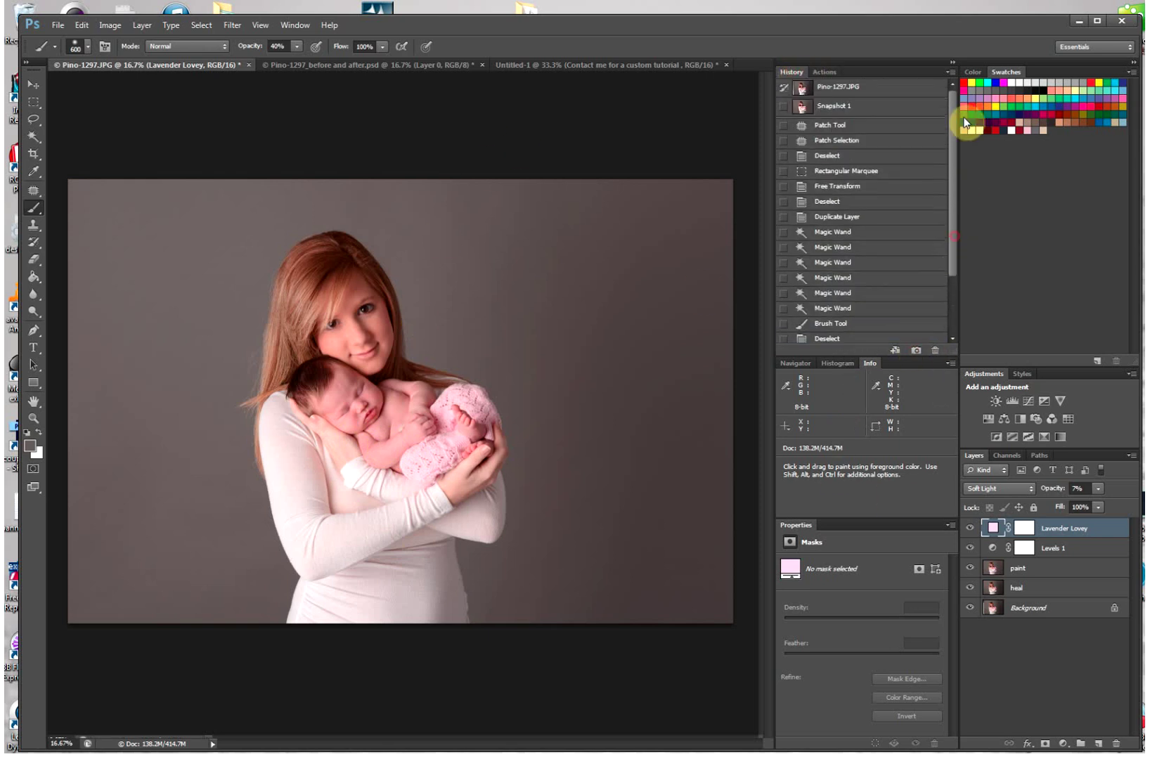
left_click(841, 86)
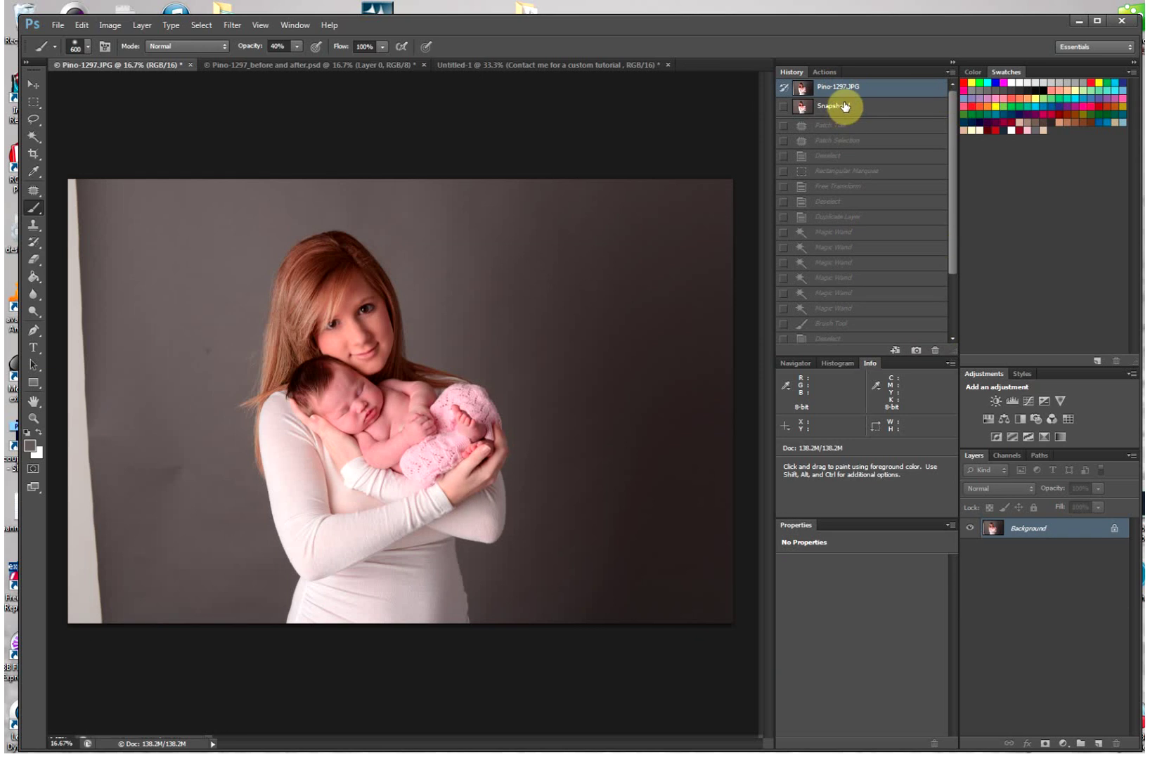
left_click(845, 106)
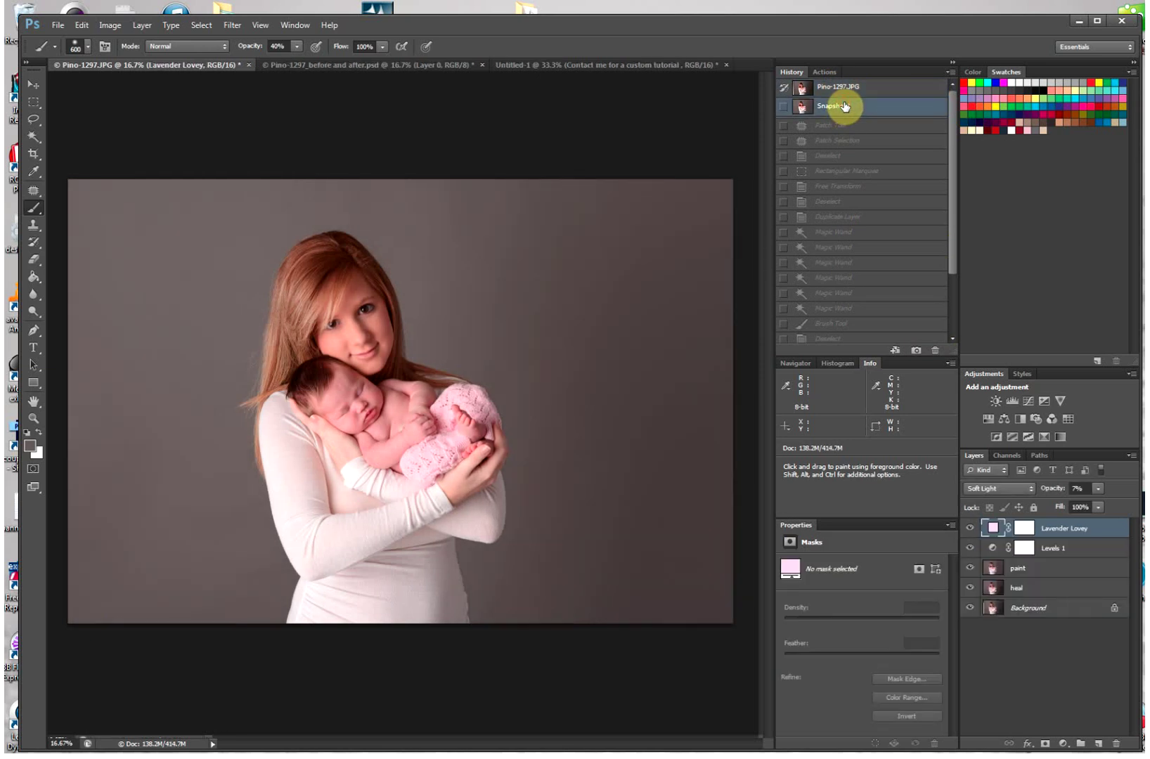
Bring up the Pino-1297_before and after.psd document
left_click(349, 64)
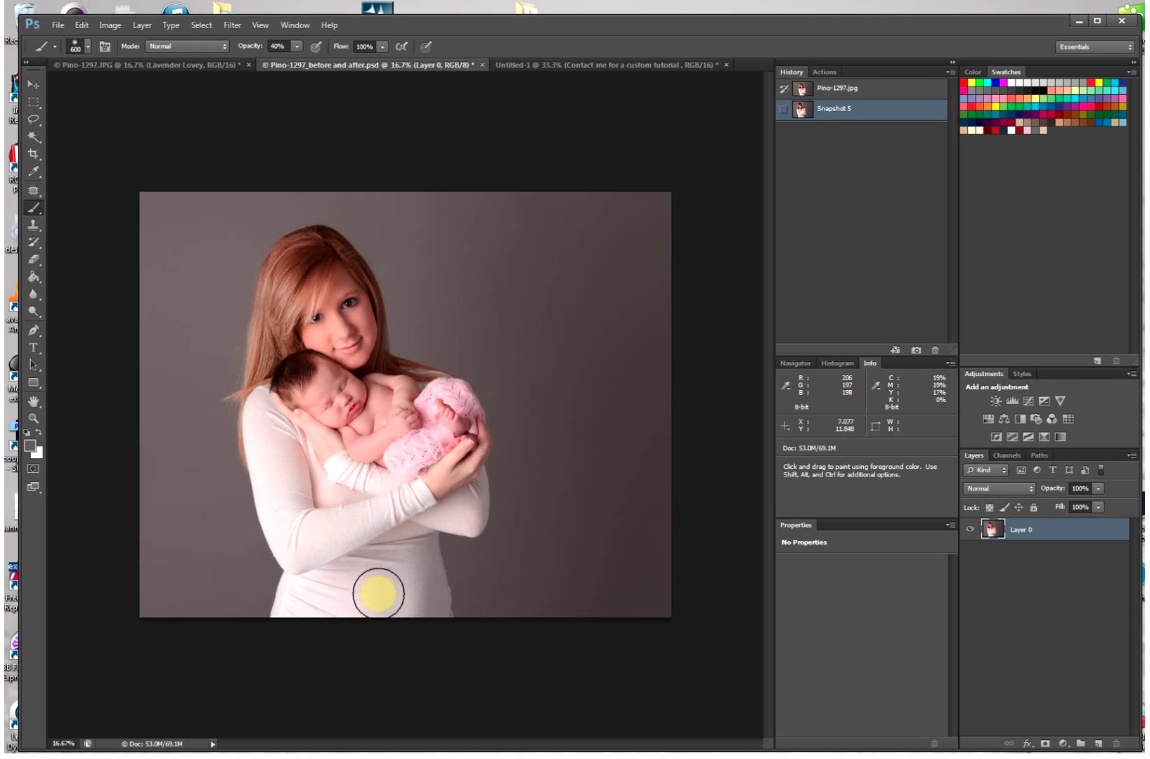
left_click(167, 64)
left_click(365, 65)
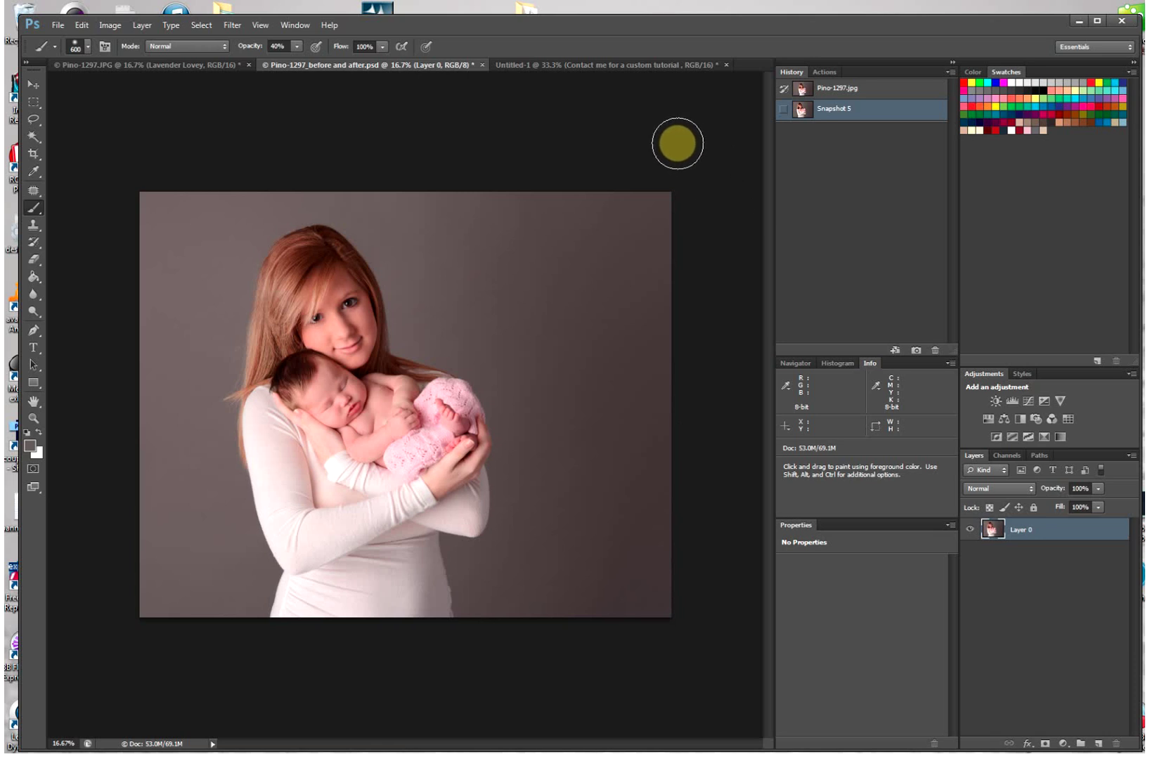
Switch to the Untitled-1 document with the "Contact me for a custom tutorial" closing card
left_click(588, 64)
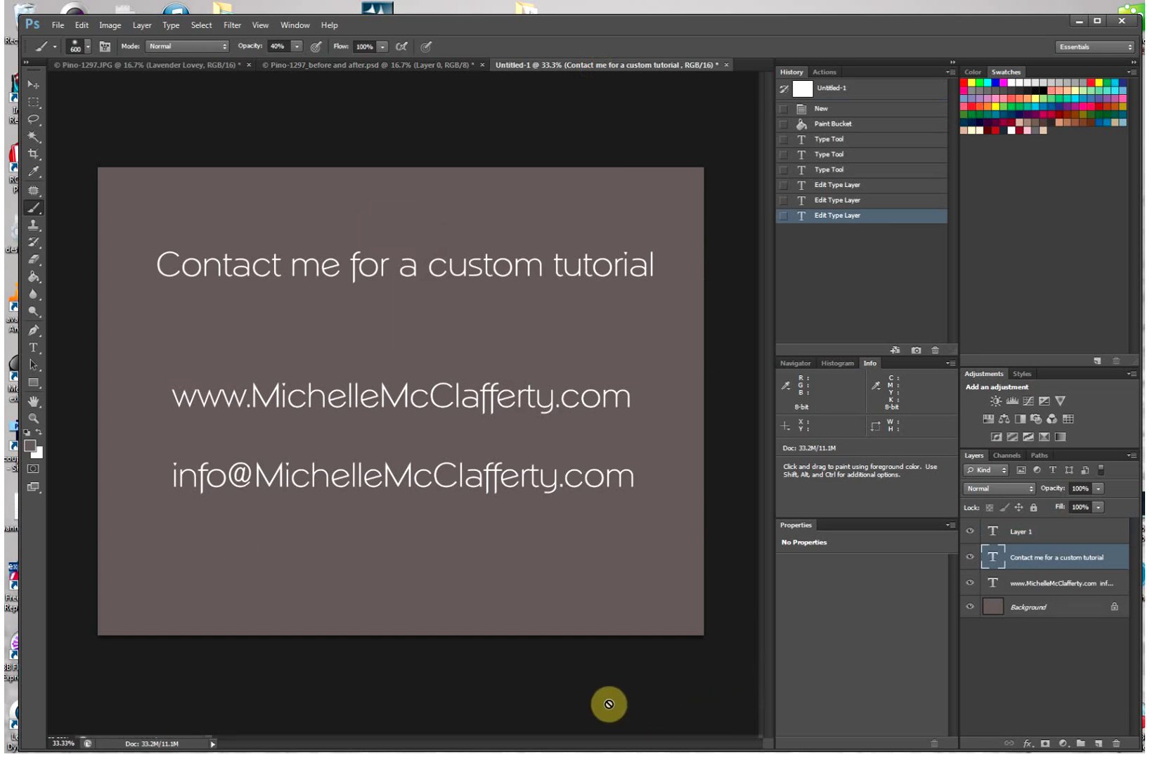